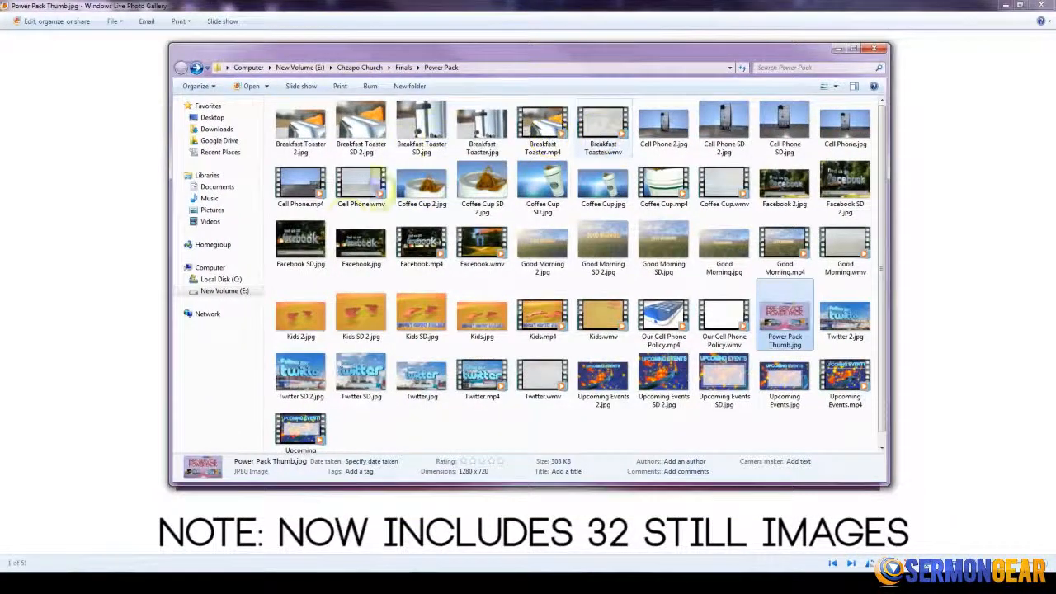
- Preview the Cell Phone.wmv video from the Power Pack folder and close the player
double_click(372, 188)
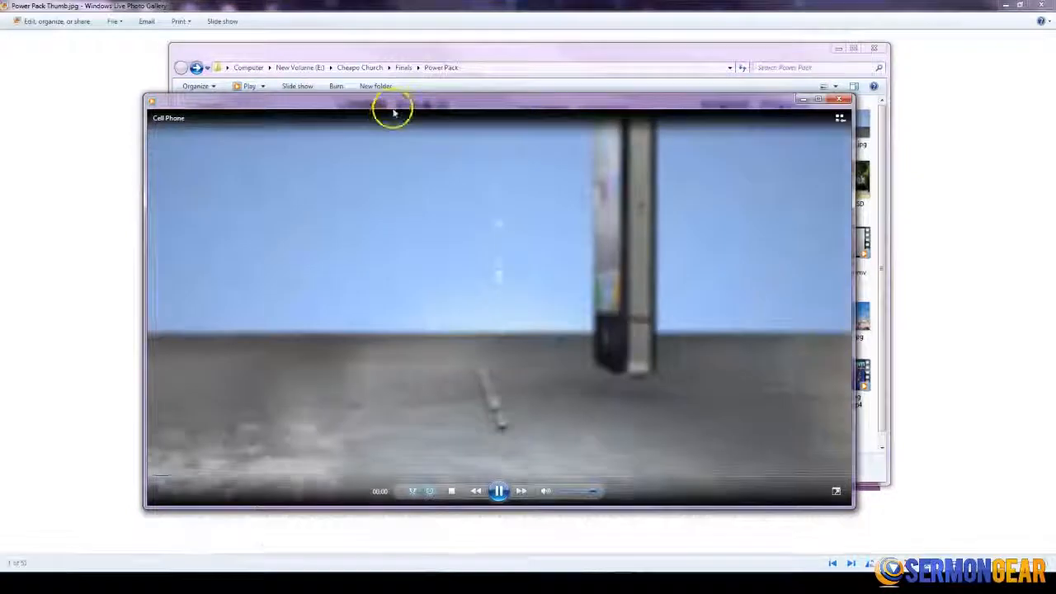
drag(396, 106, 385, 78)
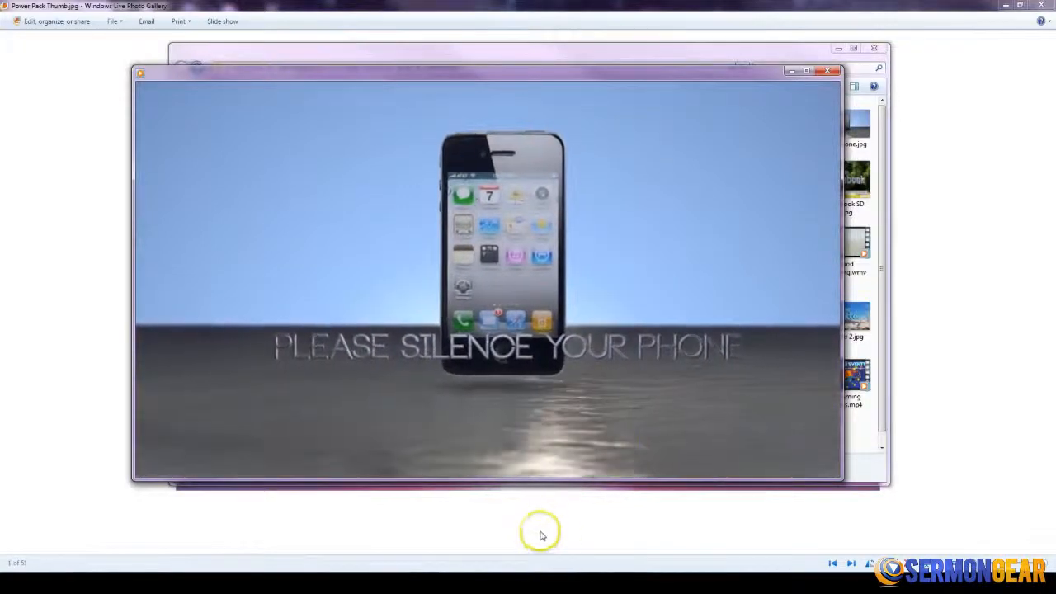
click(822, 73)
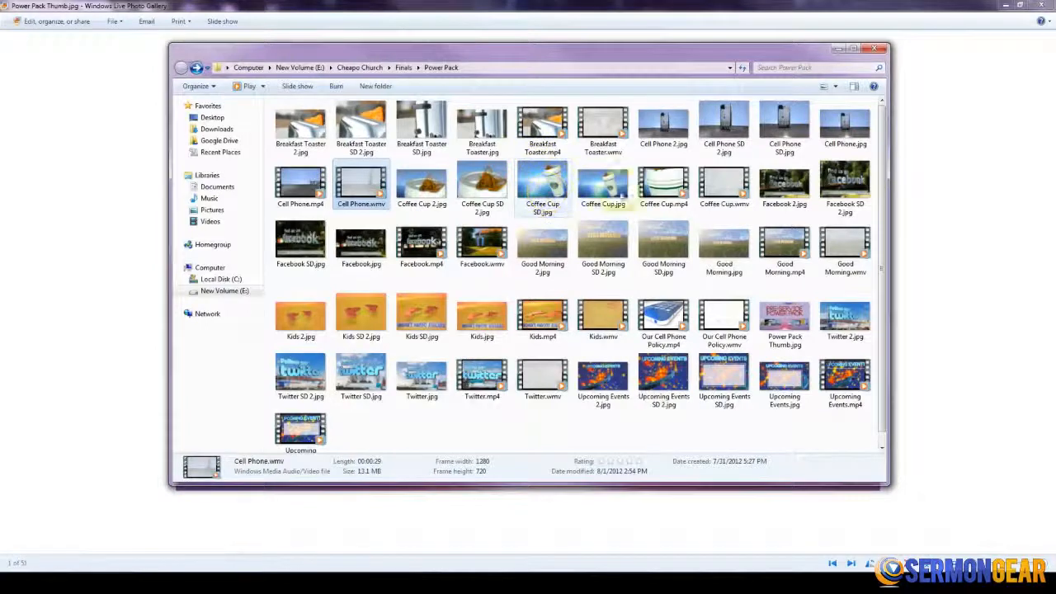
- Preview the Coffee Cup.mp4 video, restarting it from the beginning, and close the player
double_click(663, 185)
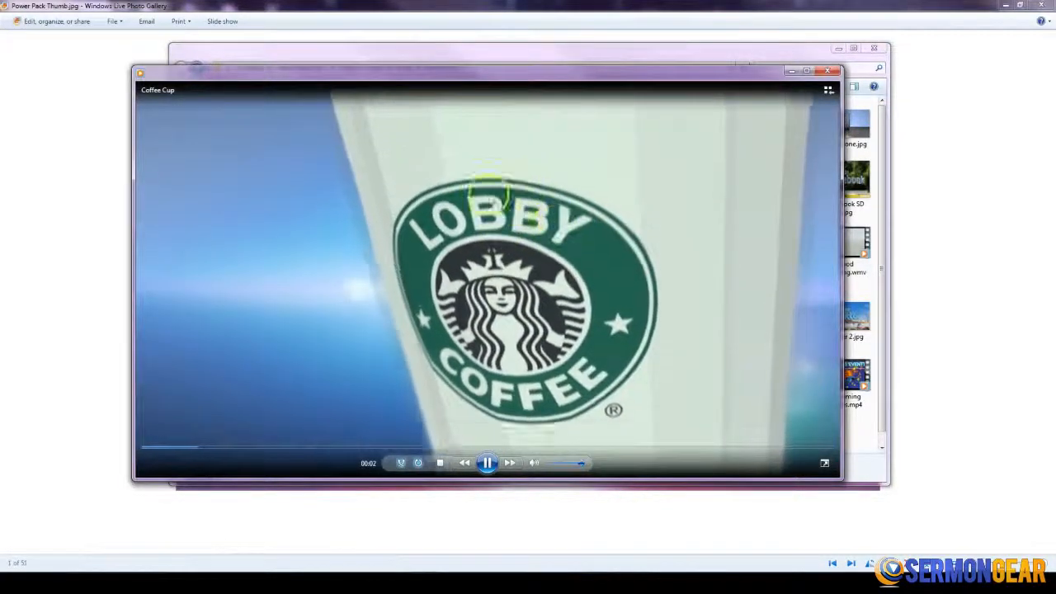
click(487, 462)
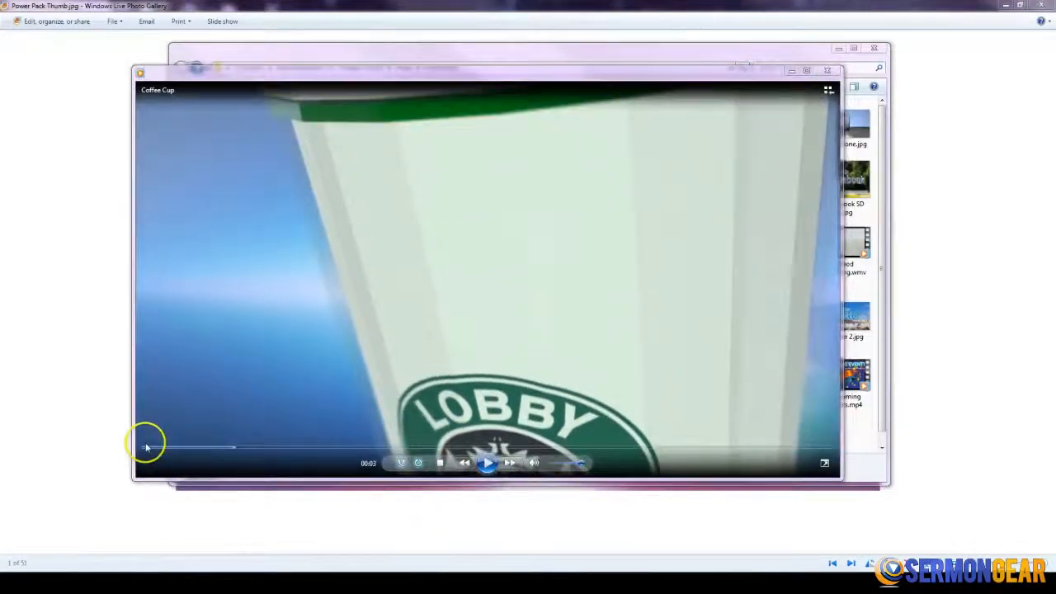
click(145, 449)
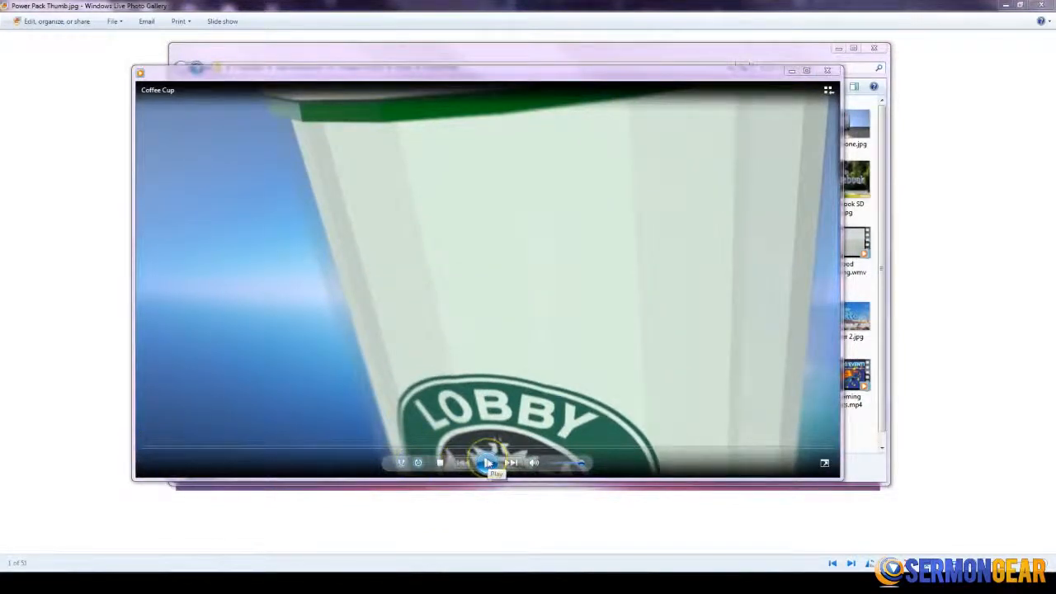
click(487, 463)
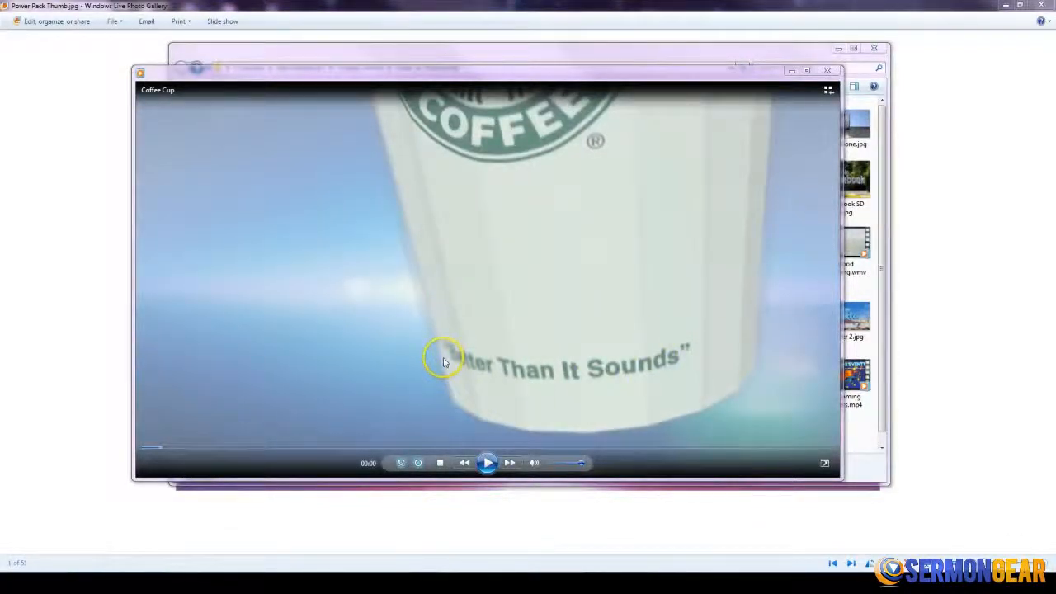
click(488, 463)
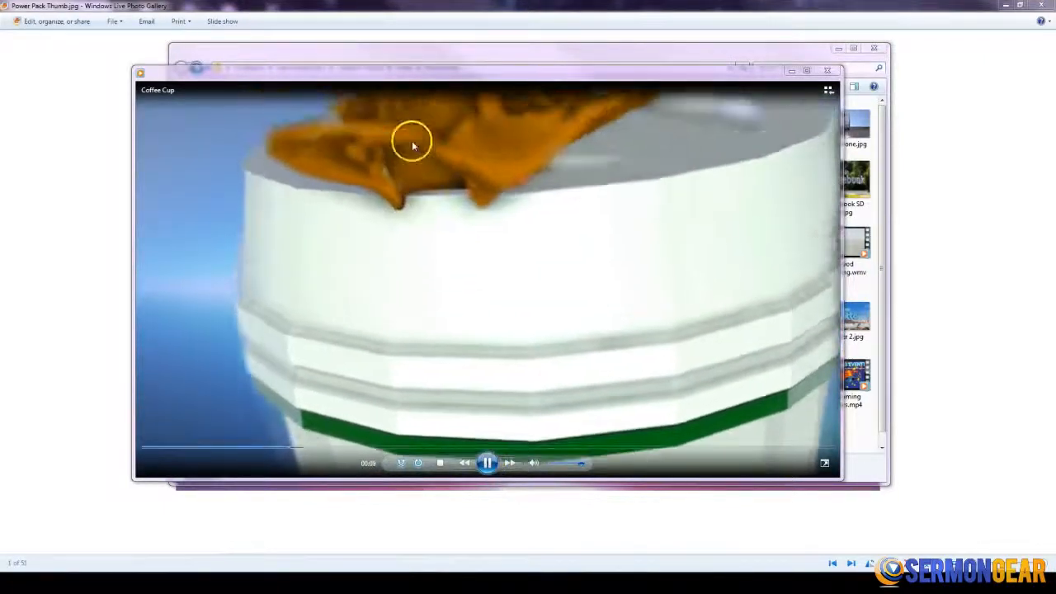
click(488, 463)
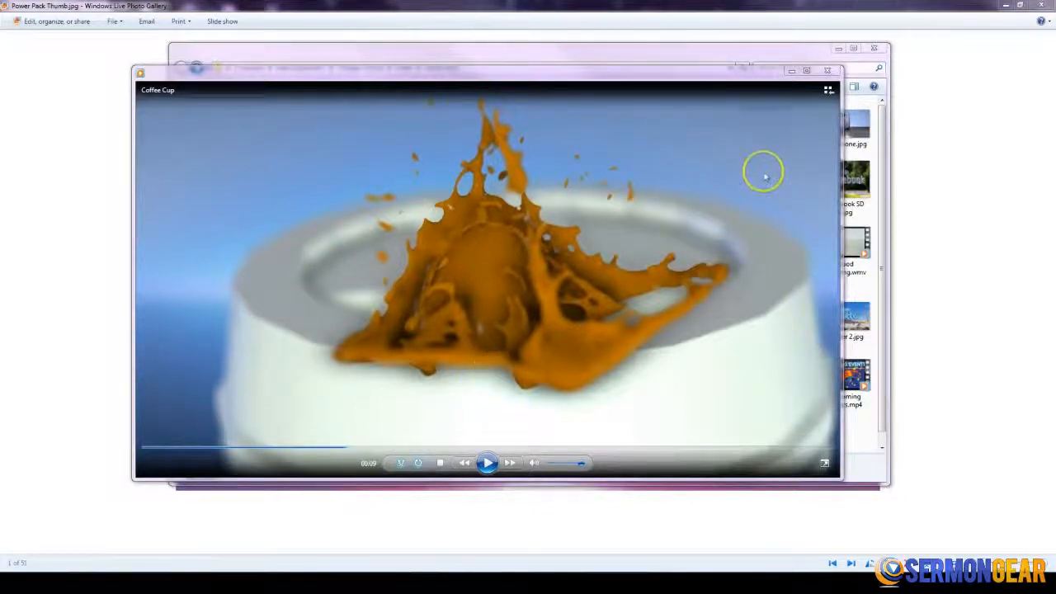
click(833, 72)
- Preview the Kids.mp4 video from the Power Pack folder and close the player
drag(495, 42, 455, 89)
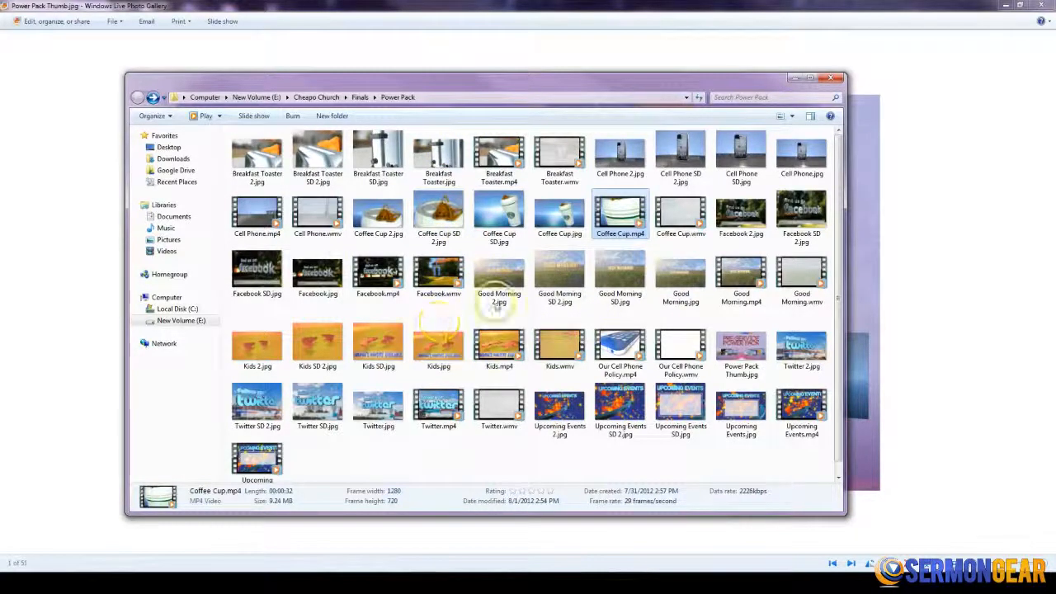
double_click(499, 347)
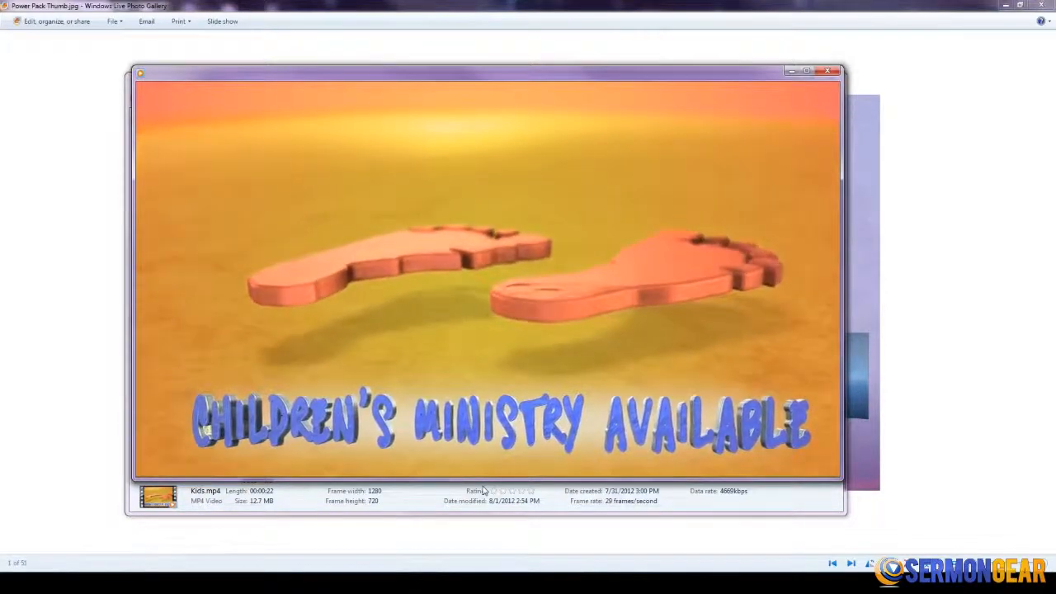
click(488, 464)
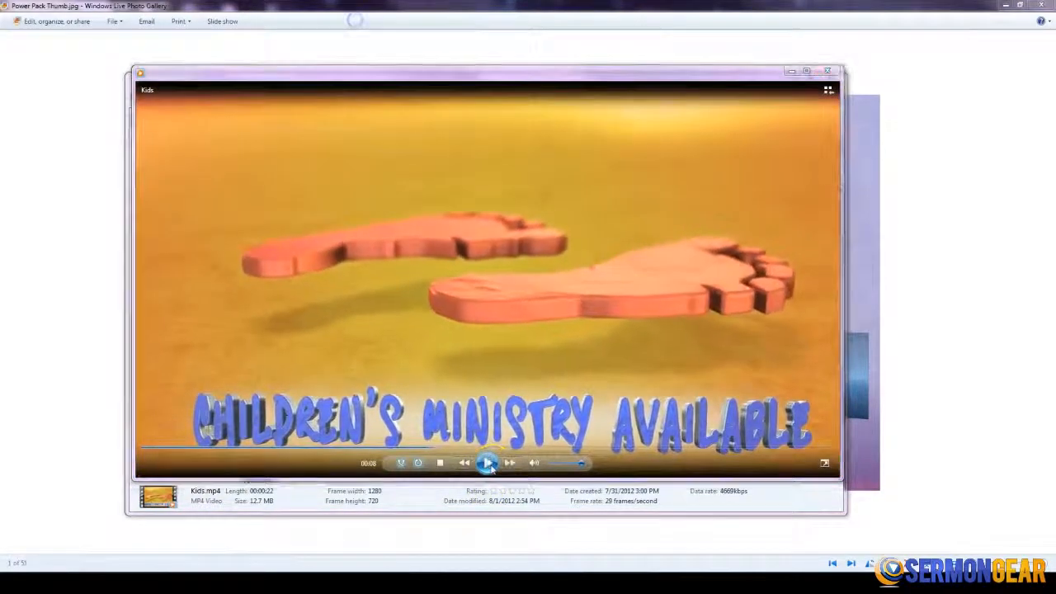
click(828, 70)
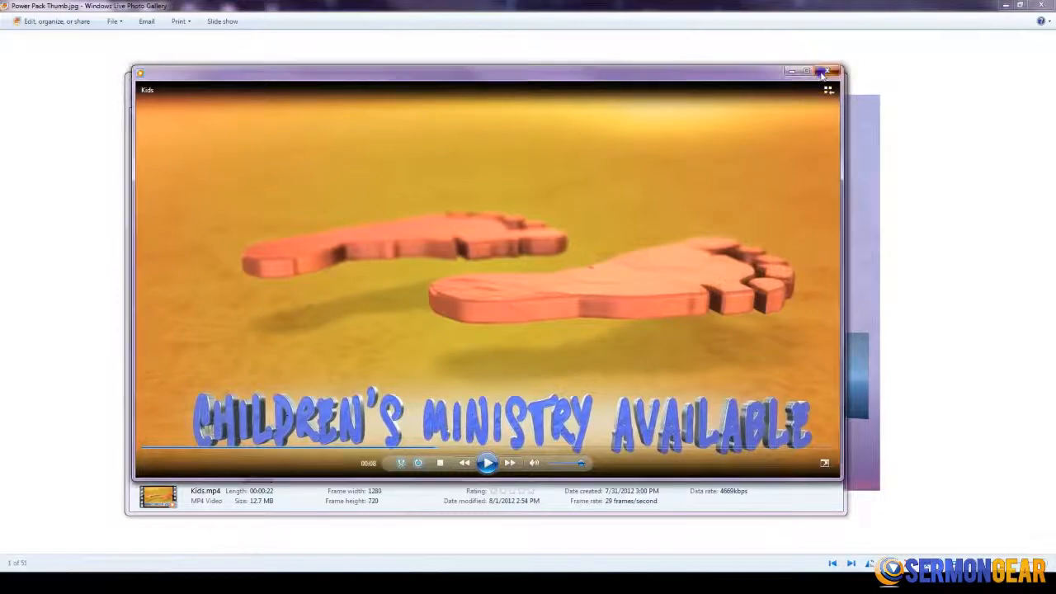
drag(522, 86, 553, 84)
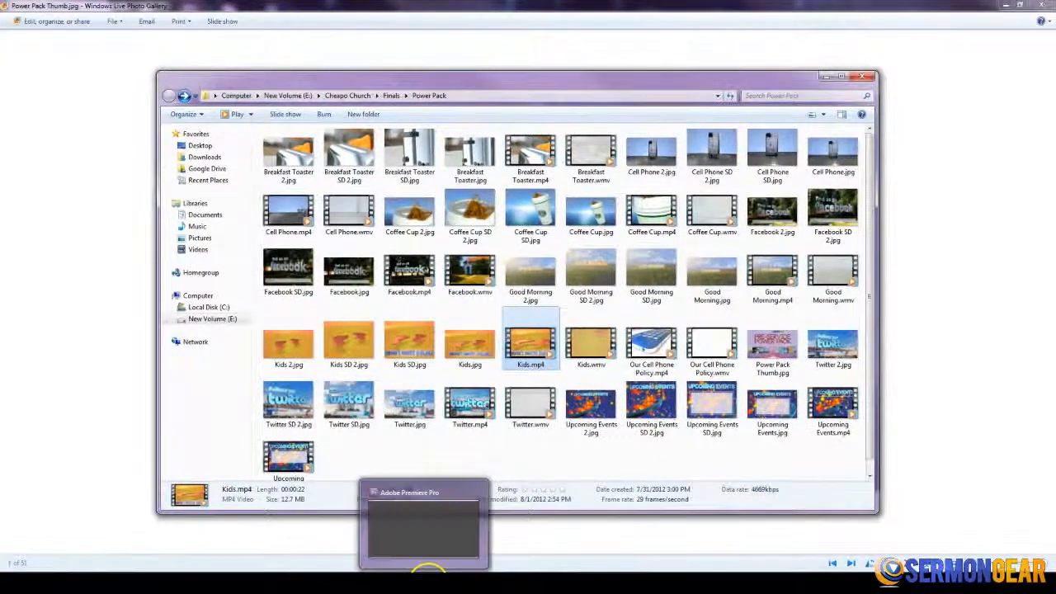
- Switch to Adobe Premiere Pro and create a new project named Pre service
click(412, 582)
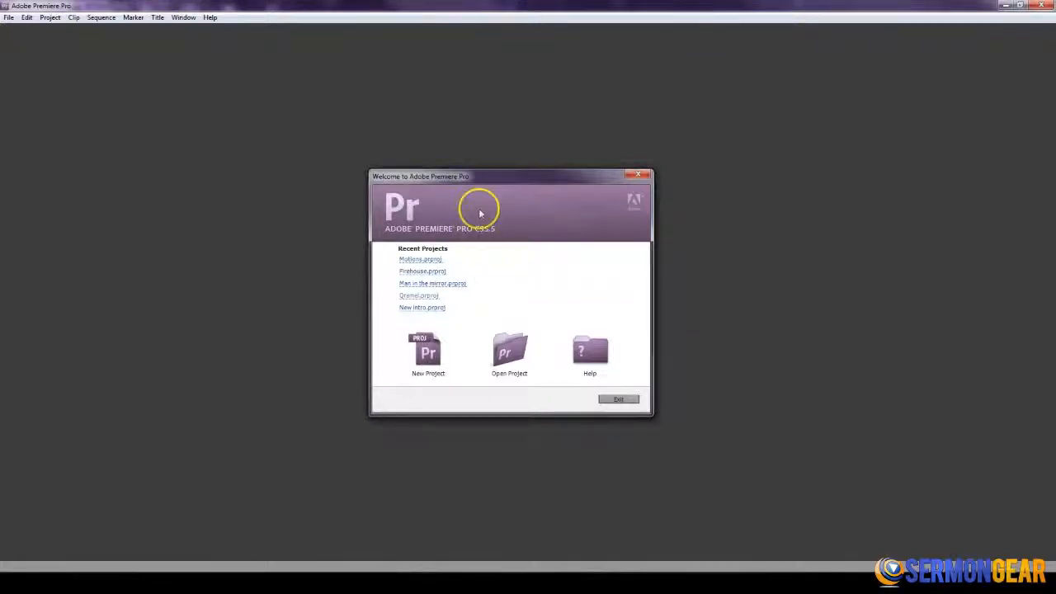
mouse_move(474, 176)
mouse_down()
mouse_move(483, 279)
mouse_move(458, 178)
mouse_up()
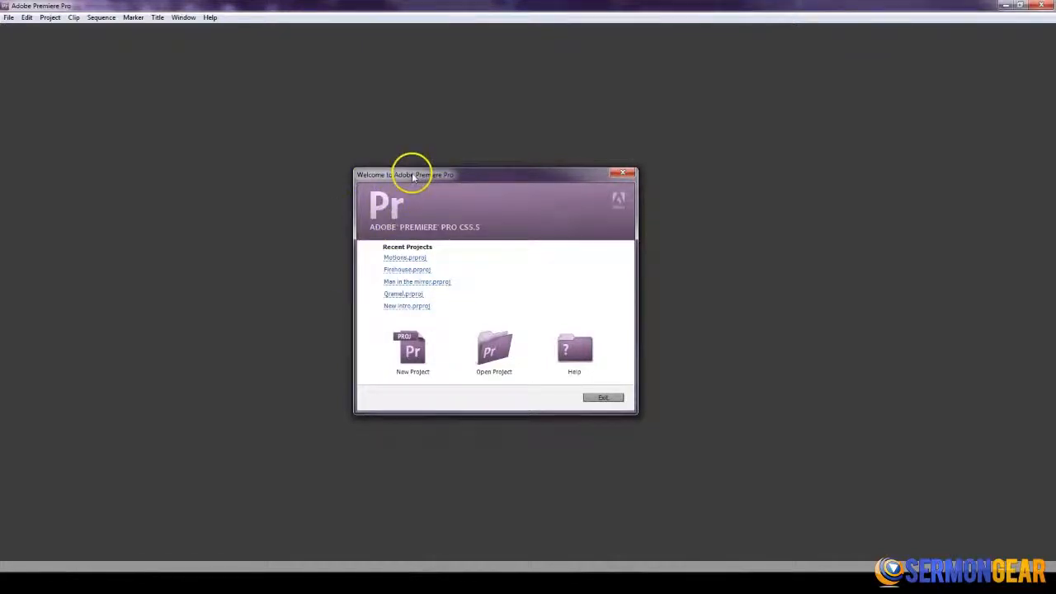
drag(412, 176, 413, 180)
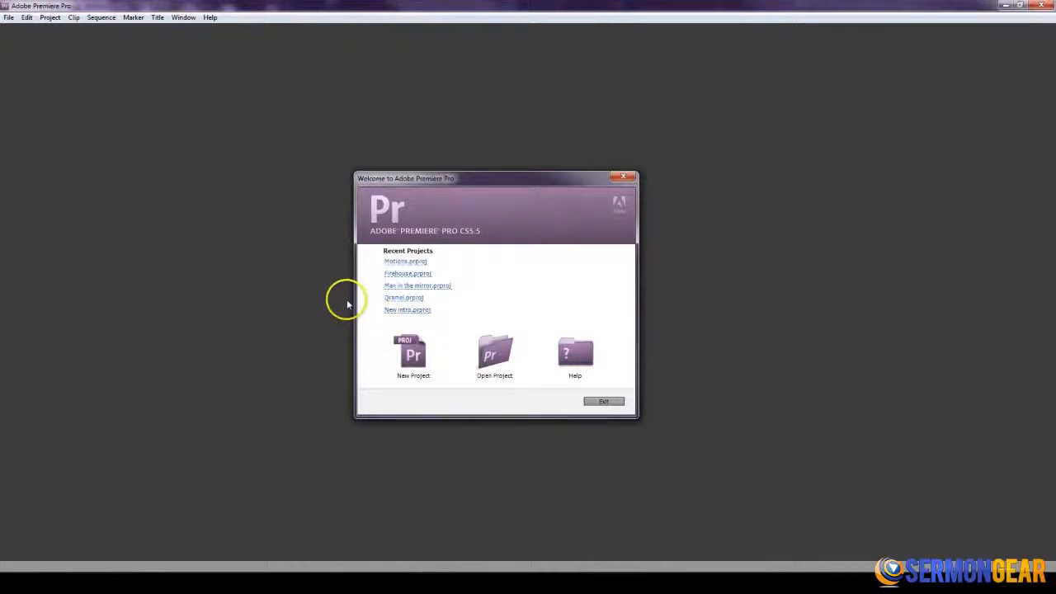
click(414, 355)
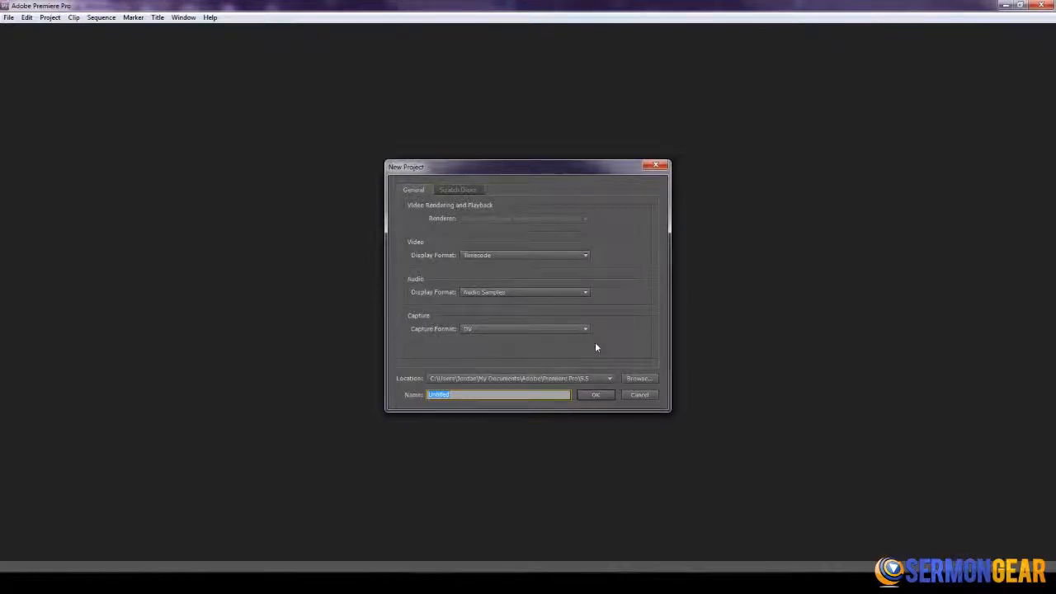
text(Pre servic)
key(Return)
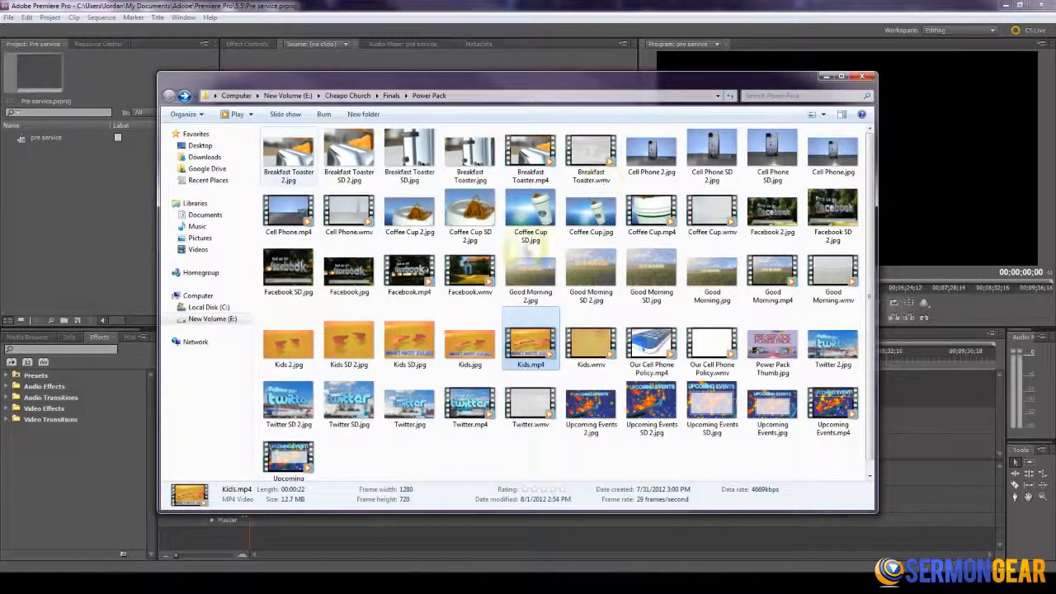
- Import Facebook.wmv, Good Morning.wmv, Twitter.wmv and Upcoming Events.wmv from the Power Pack folder into the project
drag(386, 83, 418, 77)
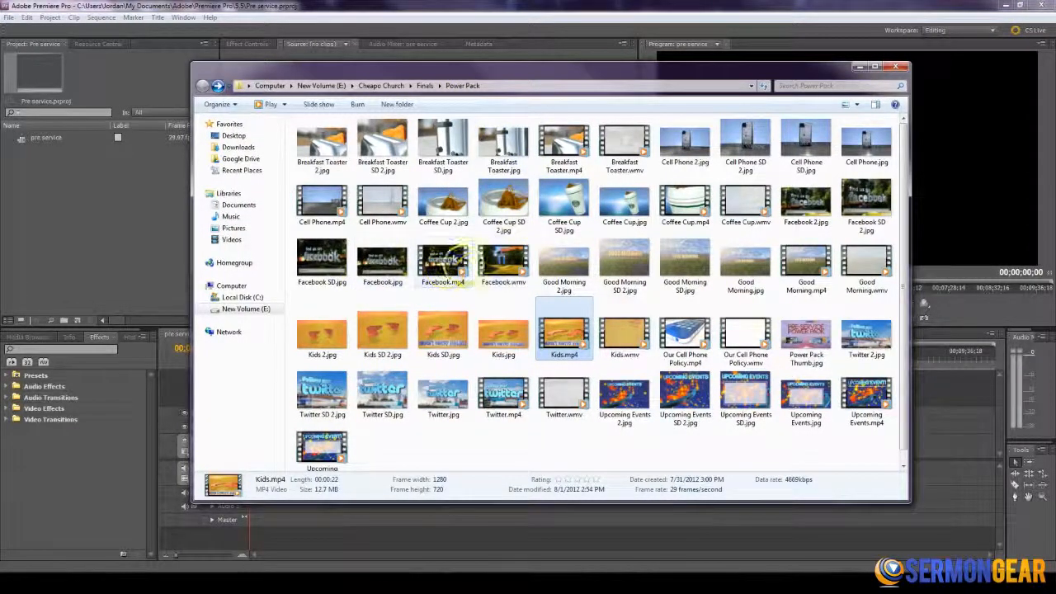
click(503, 262)
drag(301, 263, 124, 221)
click(721, 238)
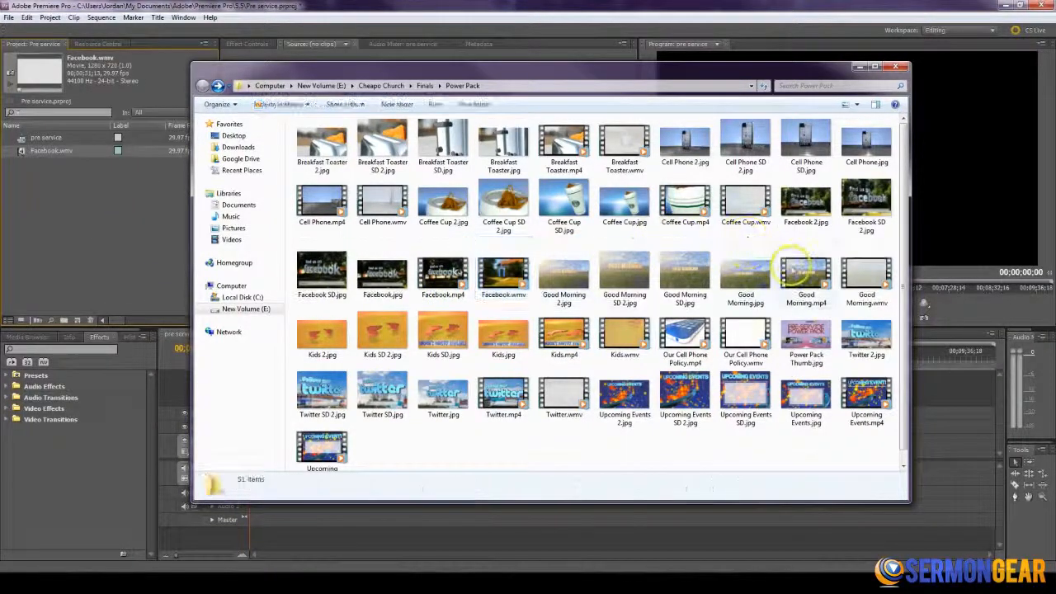
click(866, 285)
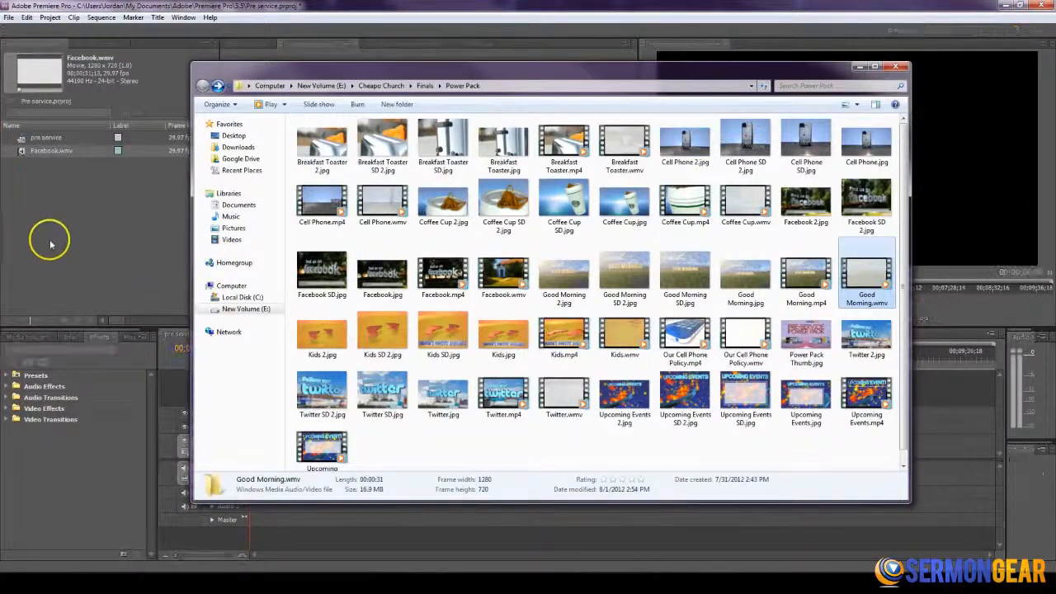
drag(50, 244, 50, 244)
drag(563, 394, 116, 261)
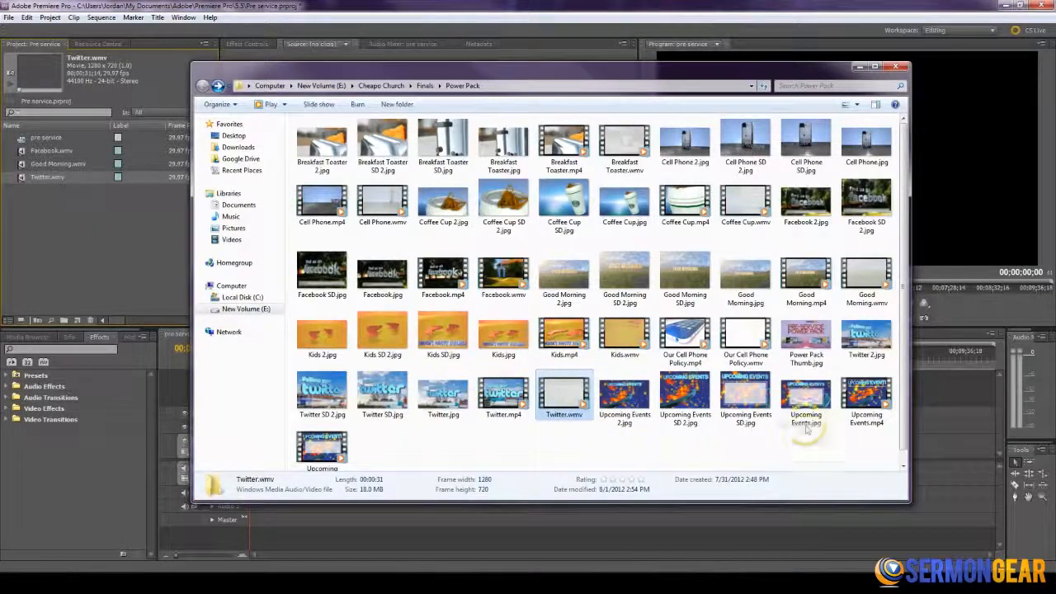
drag(322, 450, 137, 233)
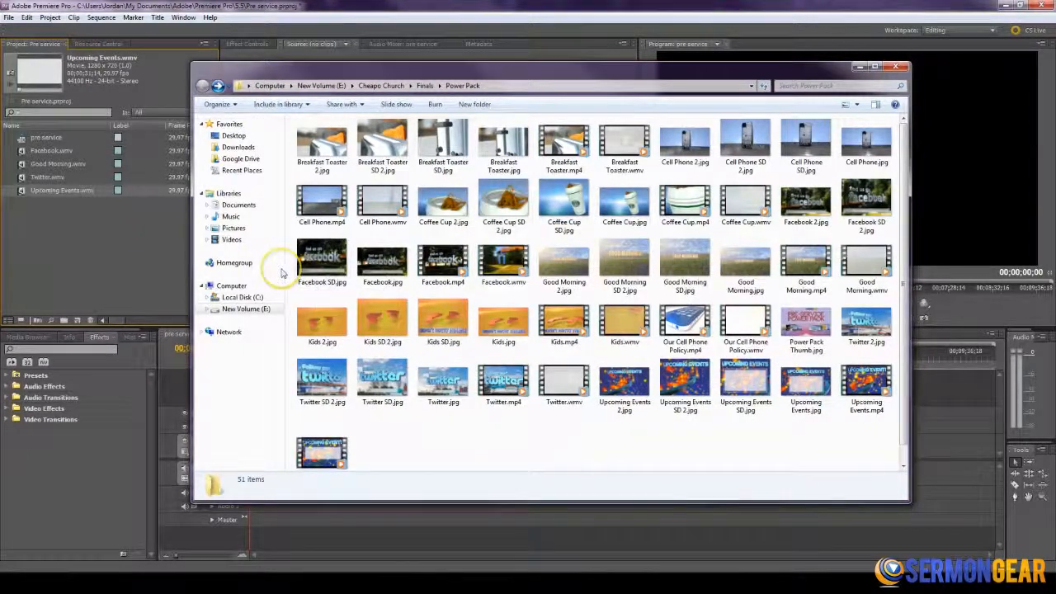
click(124, 236)
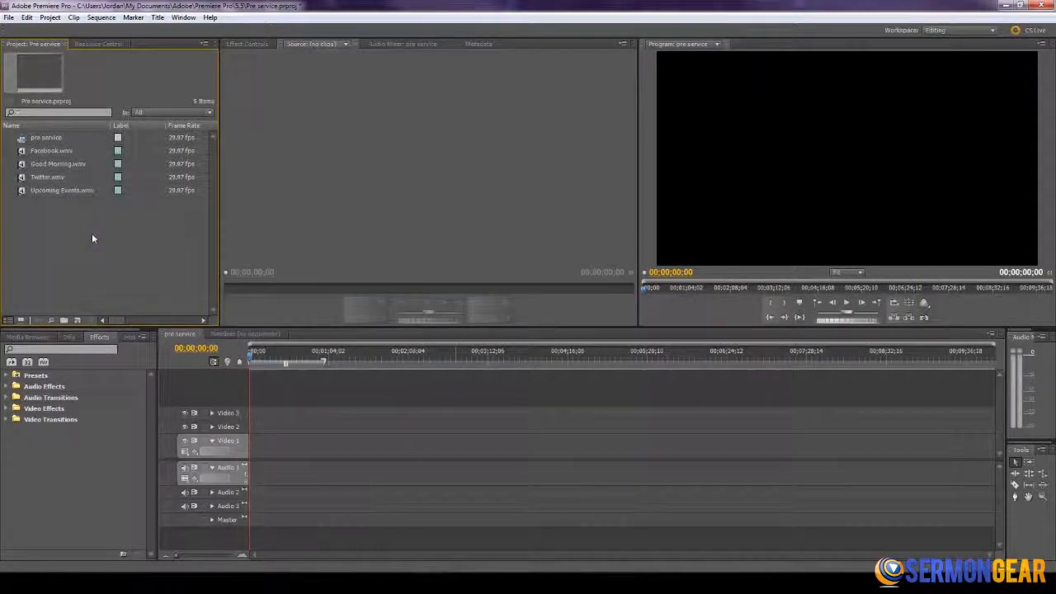
click(90, 235)
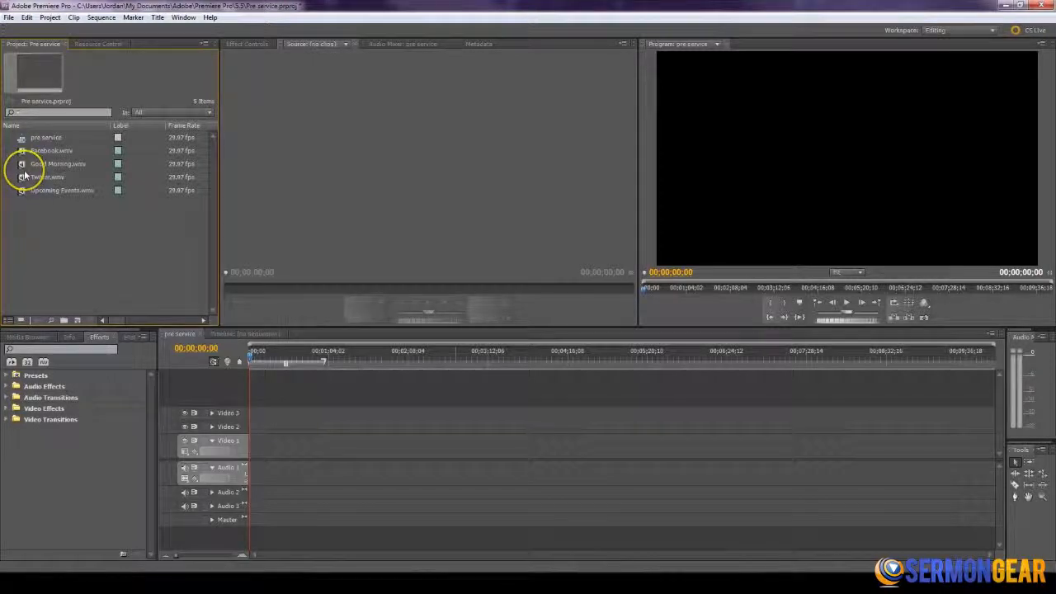
- Place Good Morning.wmv at the start of the Video 1 track and play it back
drag(33, 164, 245, 460)
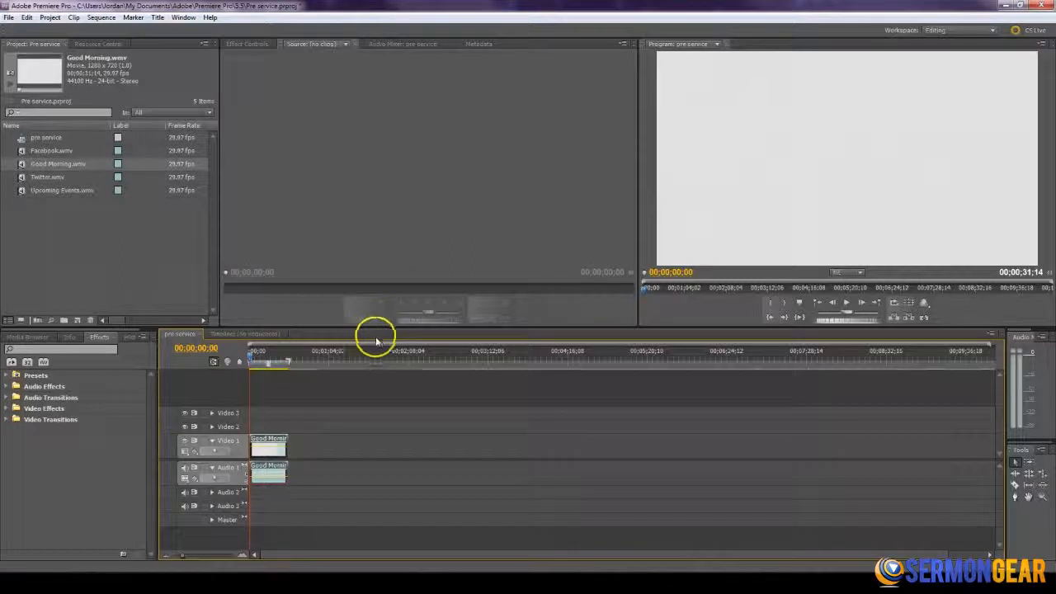
key(space)
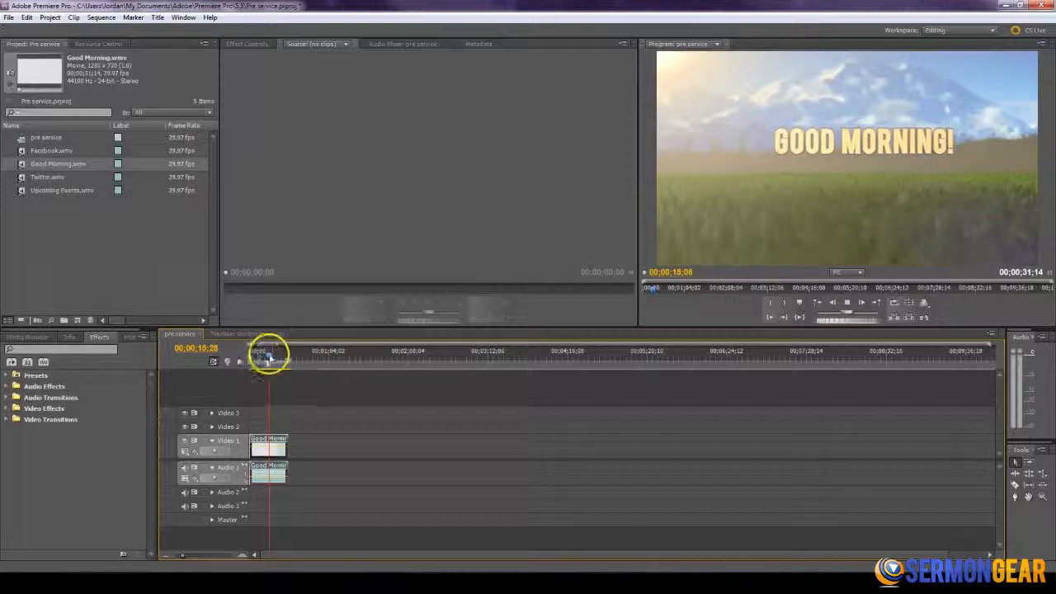
drag(269, 361, 279, 359)
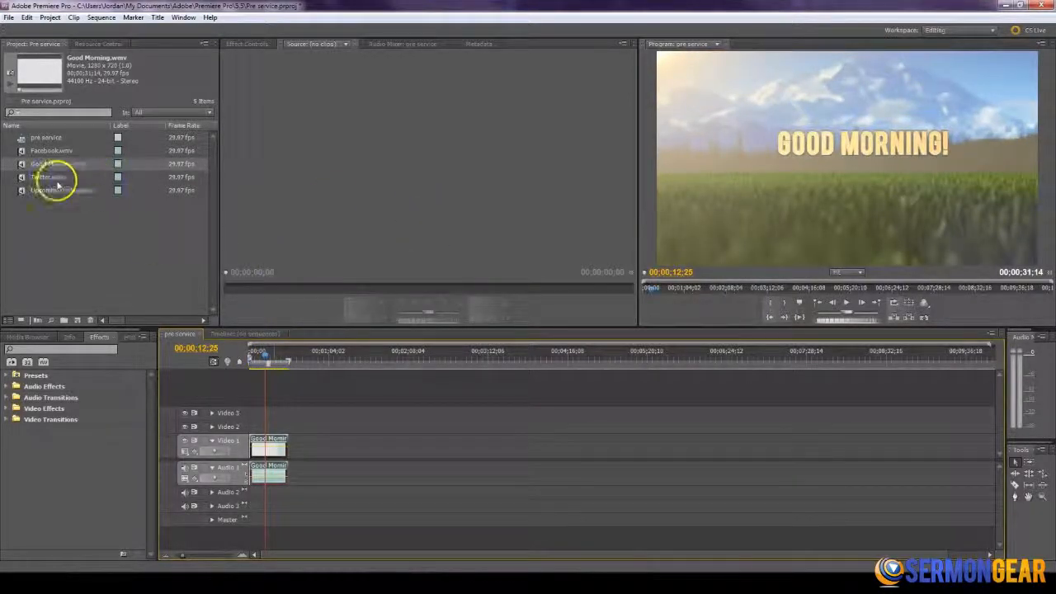
- Place Facebook.wmv directly after the Good Morning clip on Video 1 and scrub through its search box animation
drag(28, 150, 292, 446)
click(283, 360)
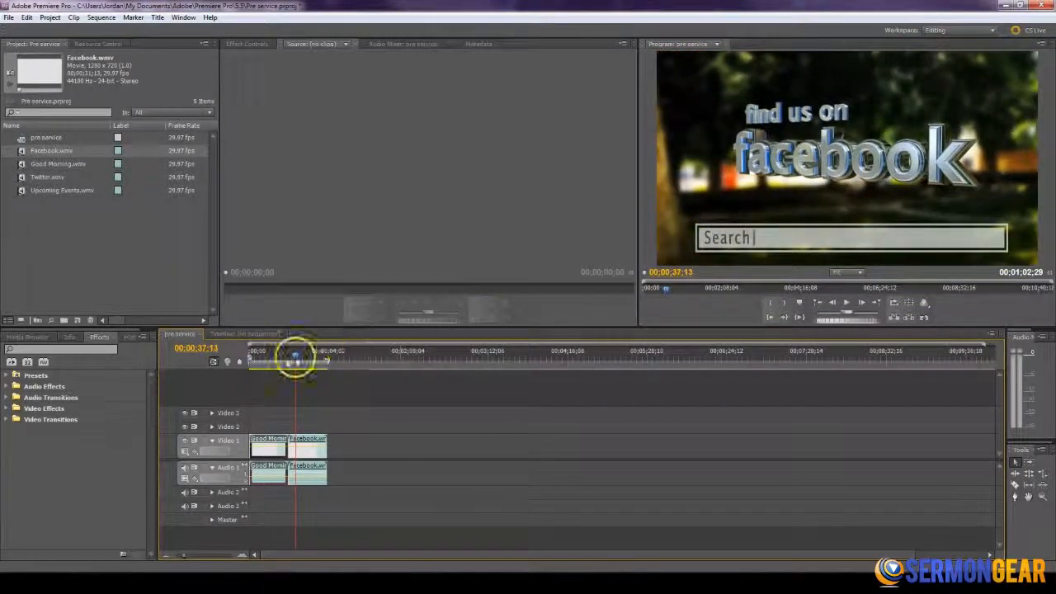
click(295, 361)
drag(295, 360, 295, 361)
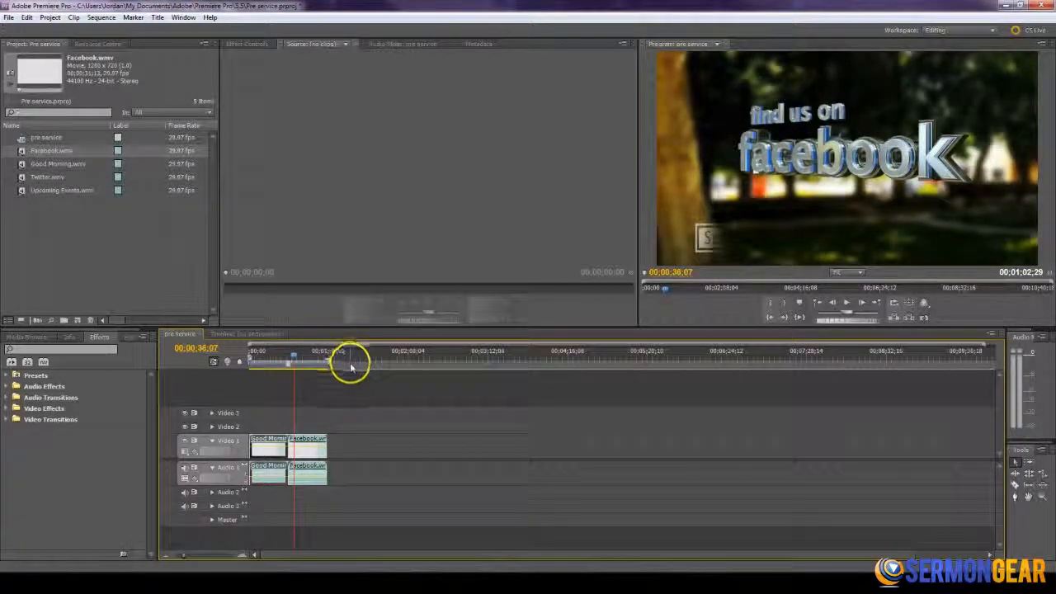
- Park the playhead at 00;00;37;01 in the Facebook clip, where the search box is fully shown
key(=)
key(=)
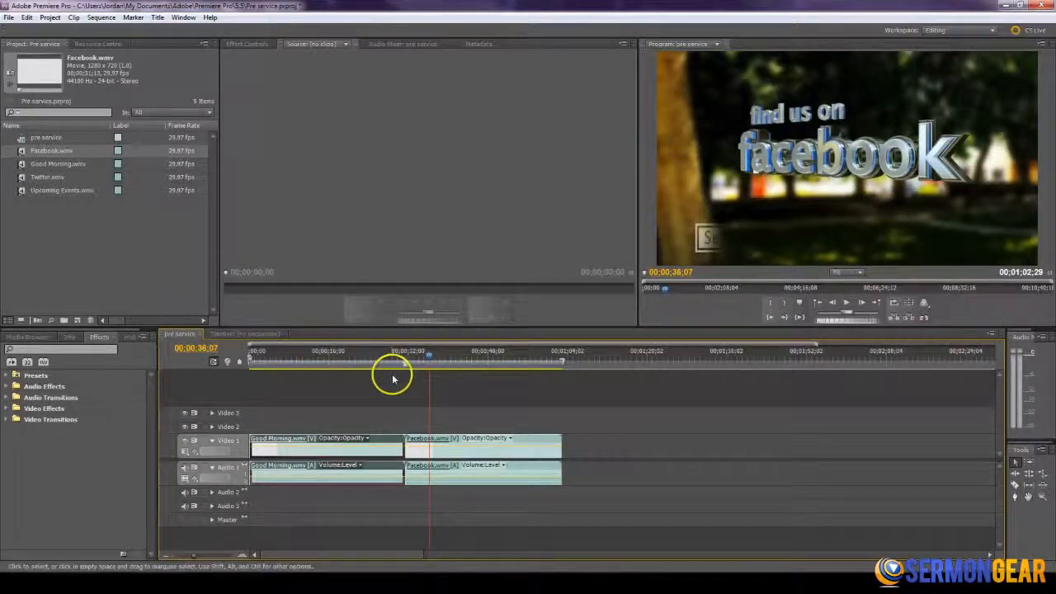
drag(195, 557, 198, 555)
click(534, 361)
drag(535, 361, 593, 365)
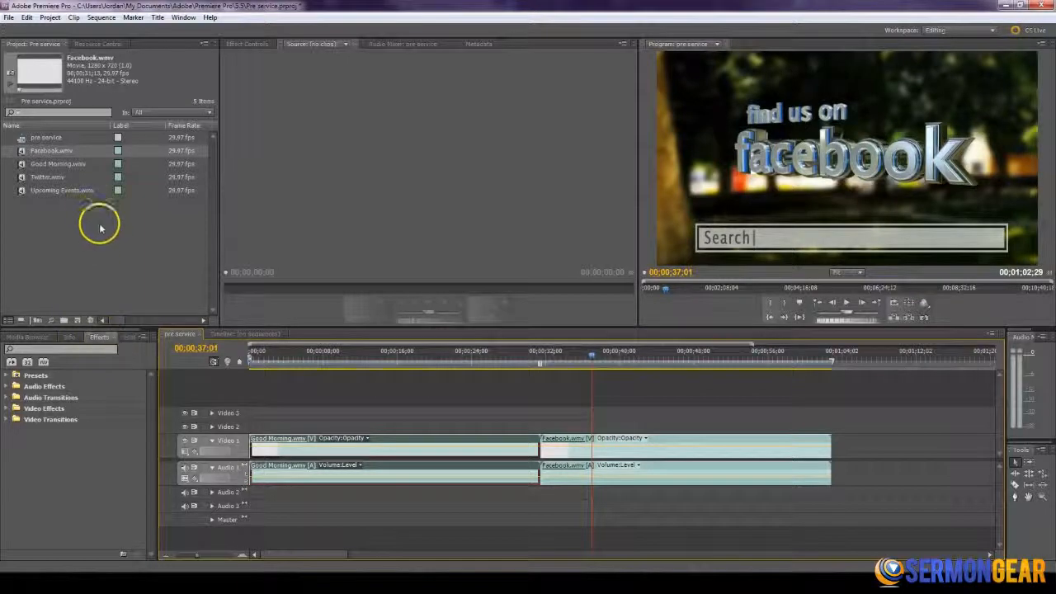
- Create a 1280 × 720 title named facebook
click(77, 321)
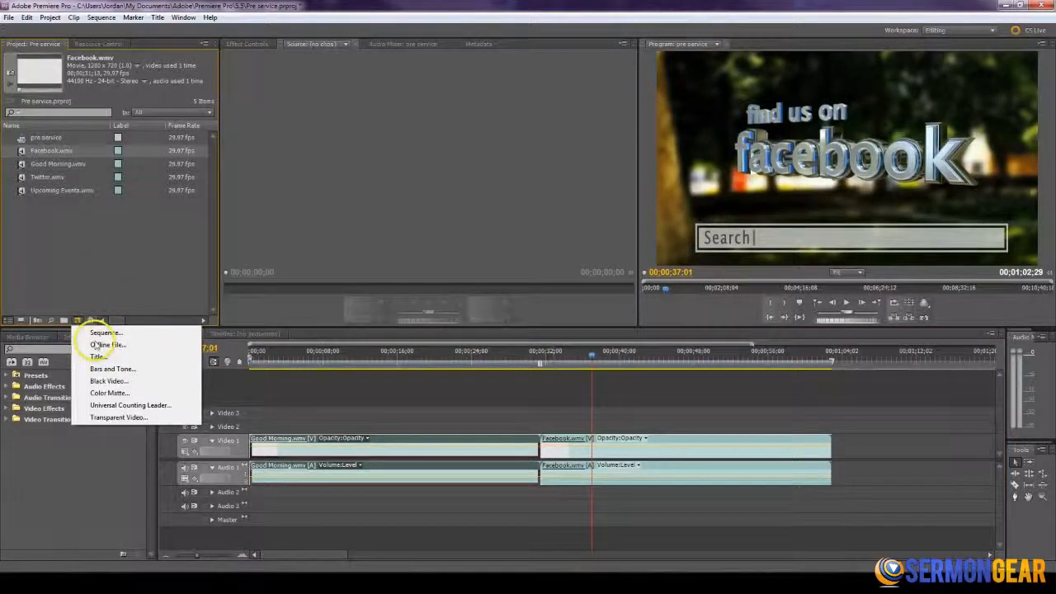
click(97, 357)
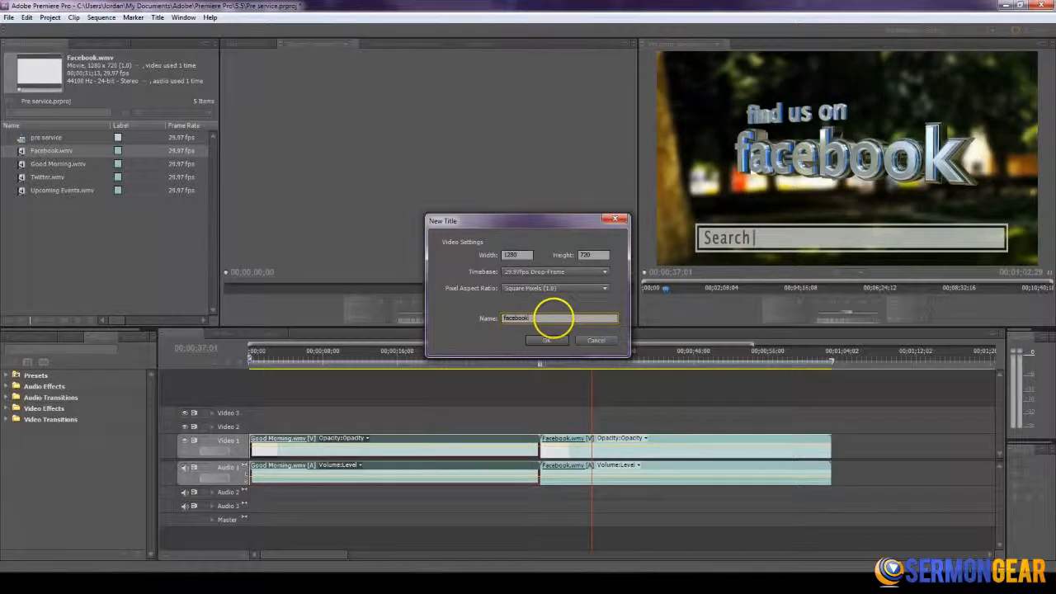
key(Return)
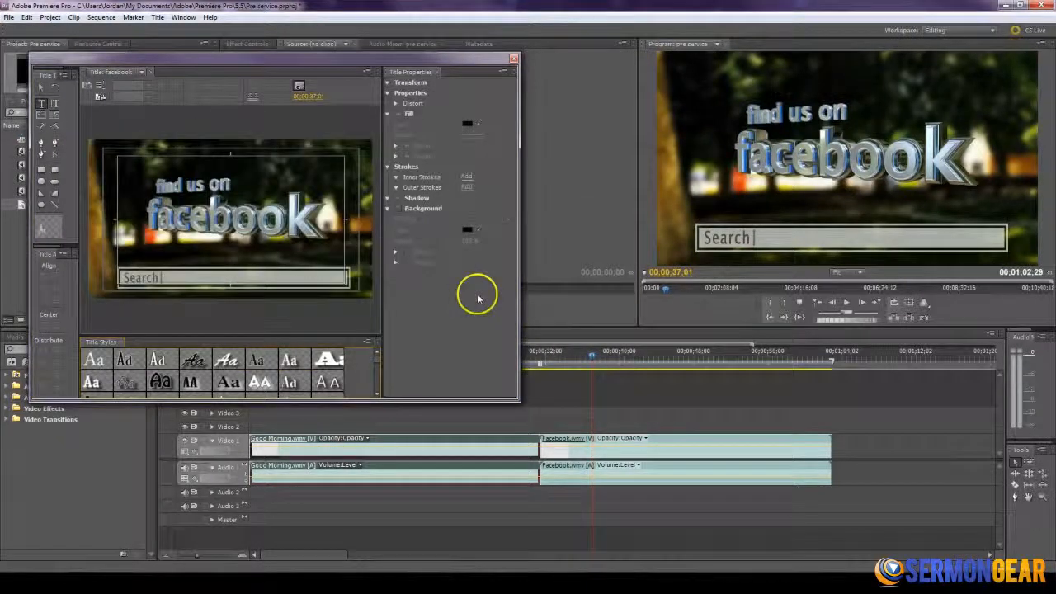
- Add the text facebook.com/SermonGear to the title, starting beside the Search label
click(170, 276)
click(482, 170)
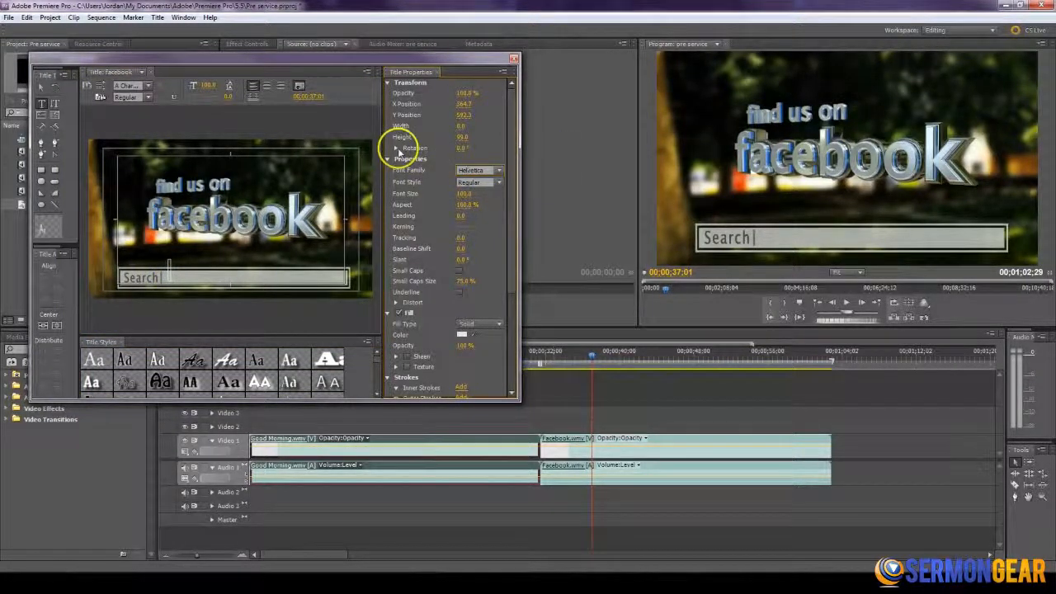
click(172, 272)
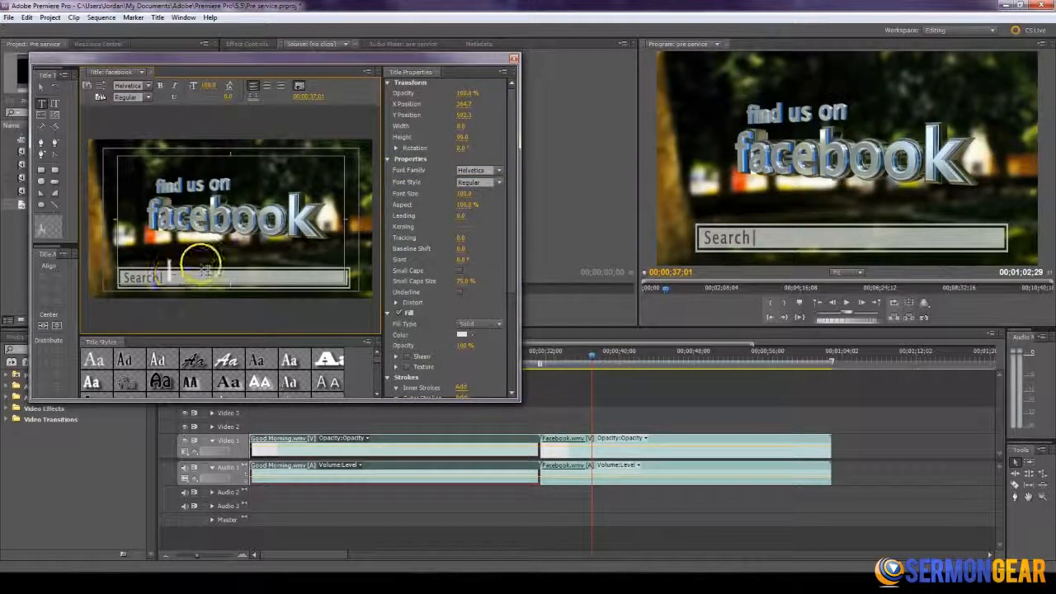
text(facebook.com)
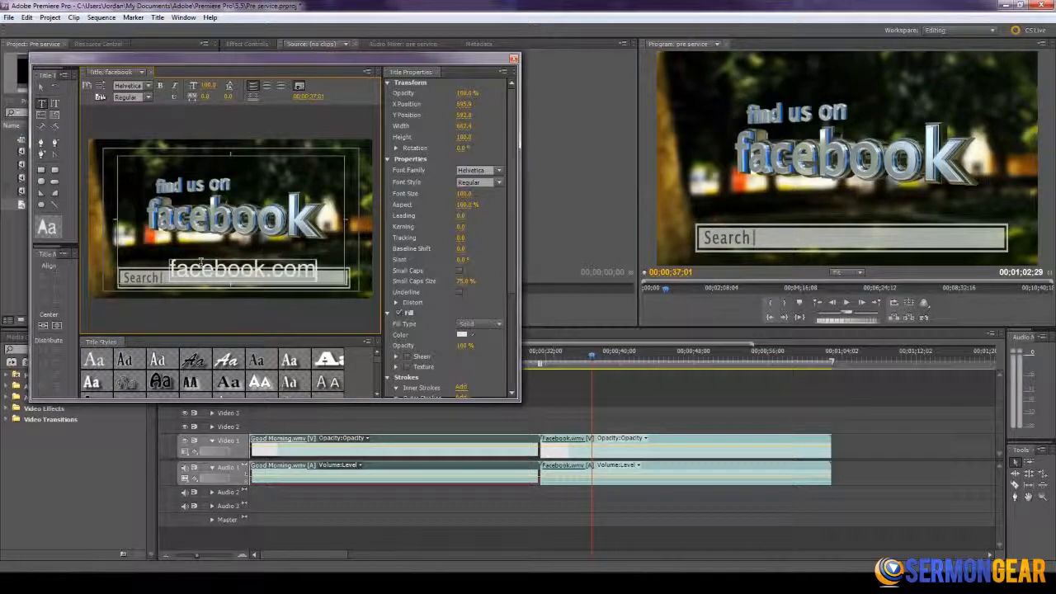
text(/Serm)
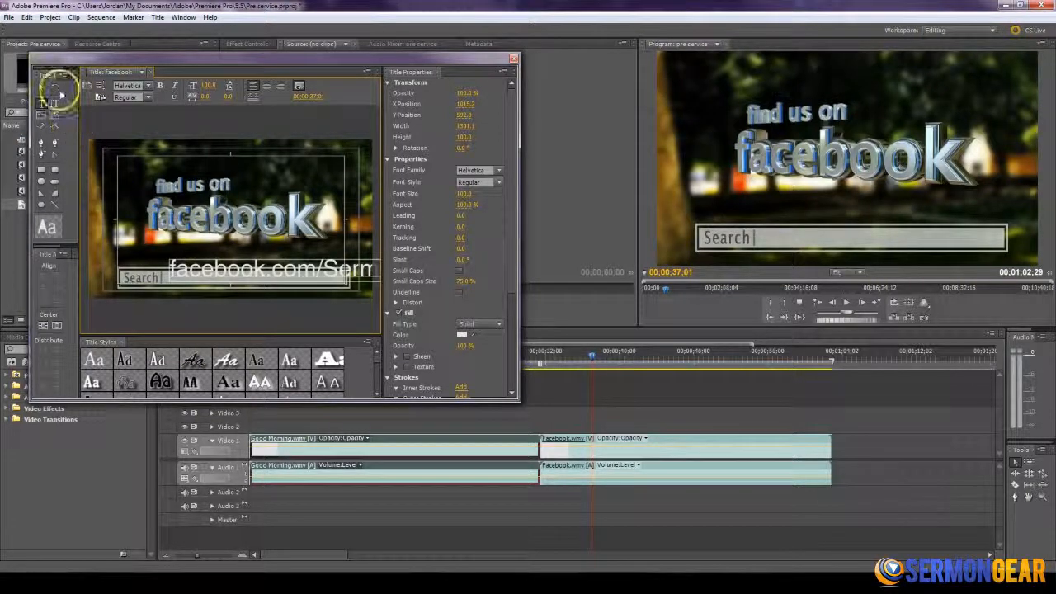
- Shrink the facebook.com/SermonGear text to a font size of about 59 and fit it inside the search box after the Search label
click(41, 87)
click(186, 272)
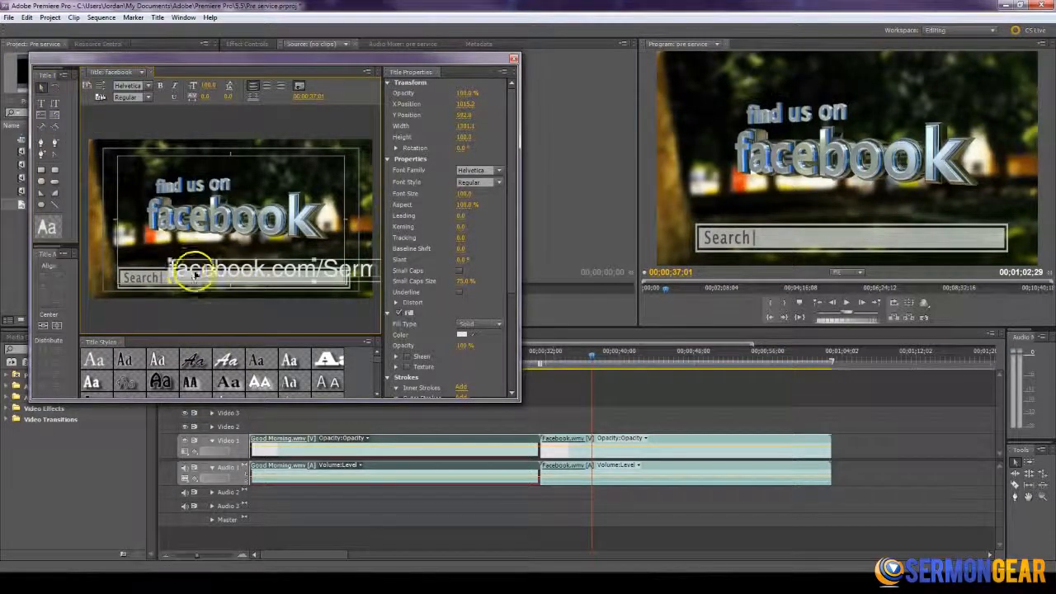
drag(169, 263, 183, 262)
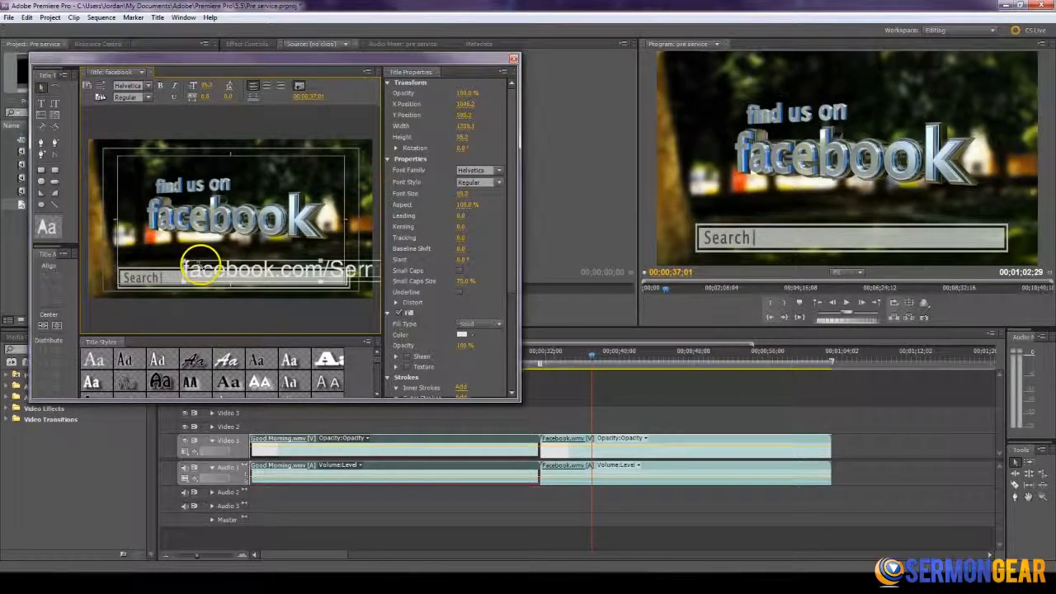
drag(292, 271, 214, 275)
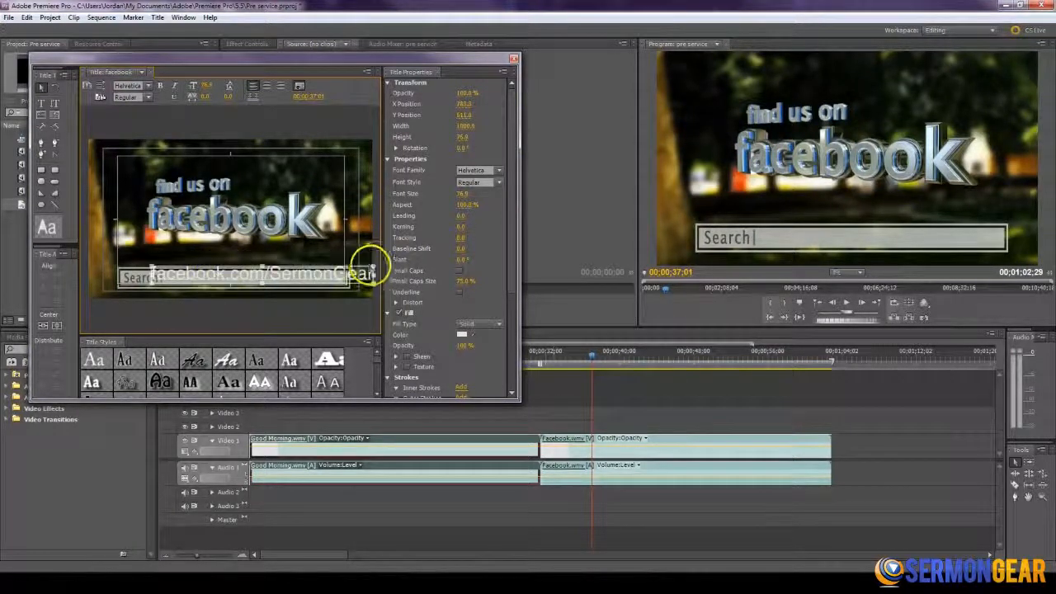
drag(368, 269, 306, 281)
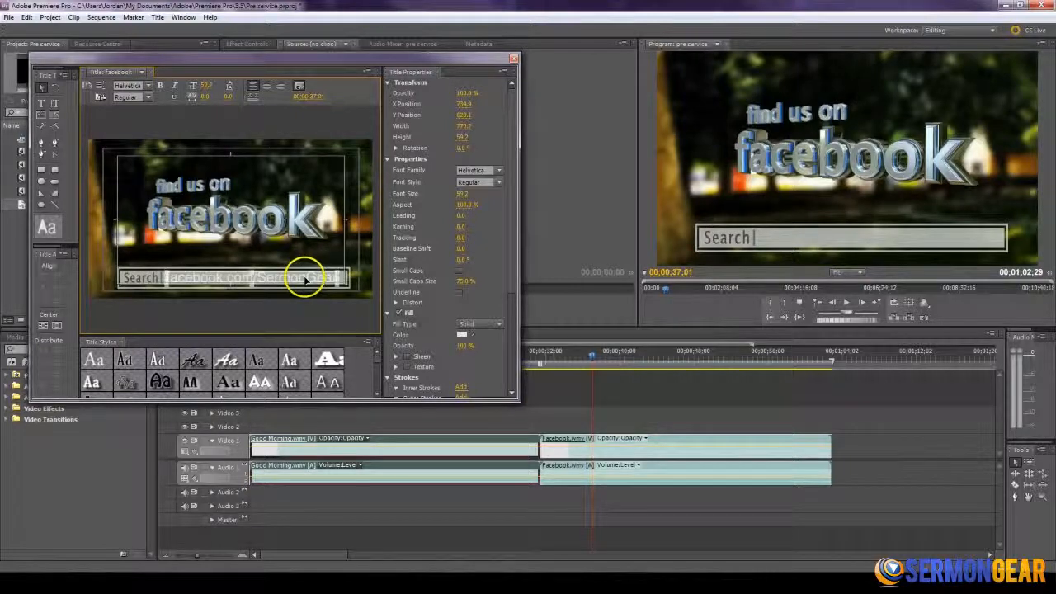
- Set the text's fill color to near-black 070707, nudge it into place in the search box and close the title
click(461, 335)
click(410, 242)
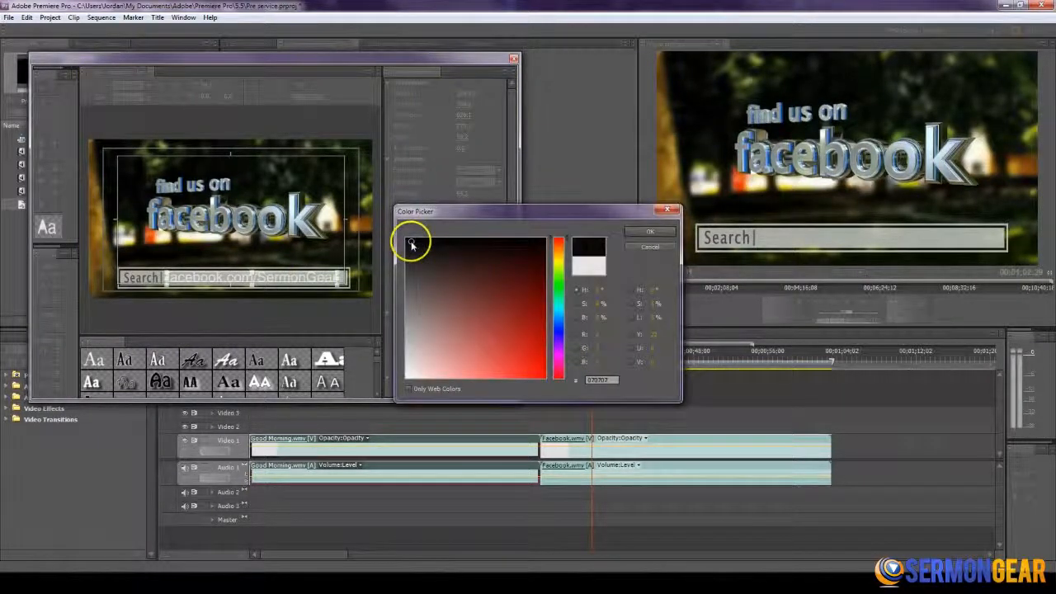
click(645, 232)
drag(300, 280, 305, 283)
click(311, 247)
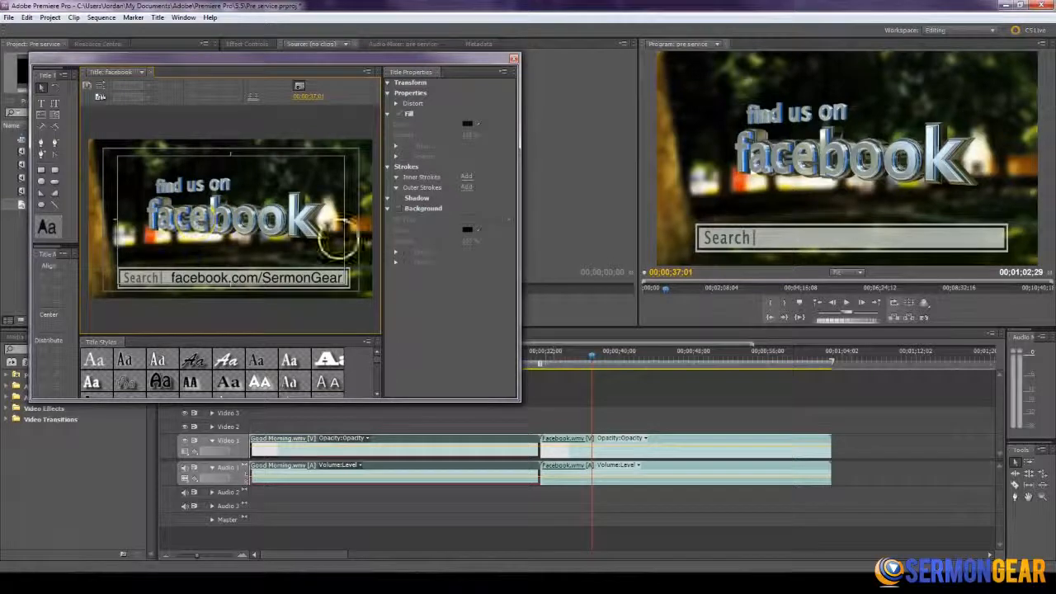
click(513, 60)
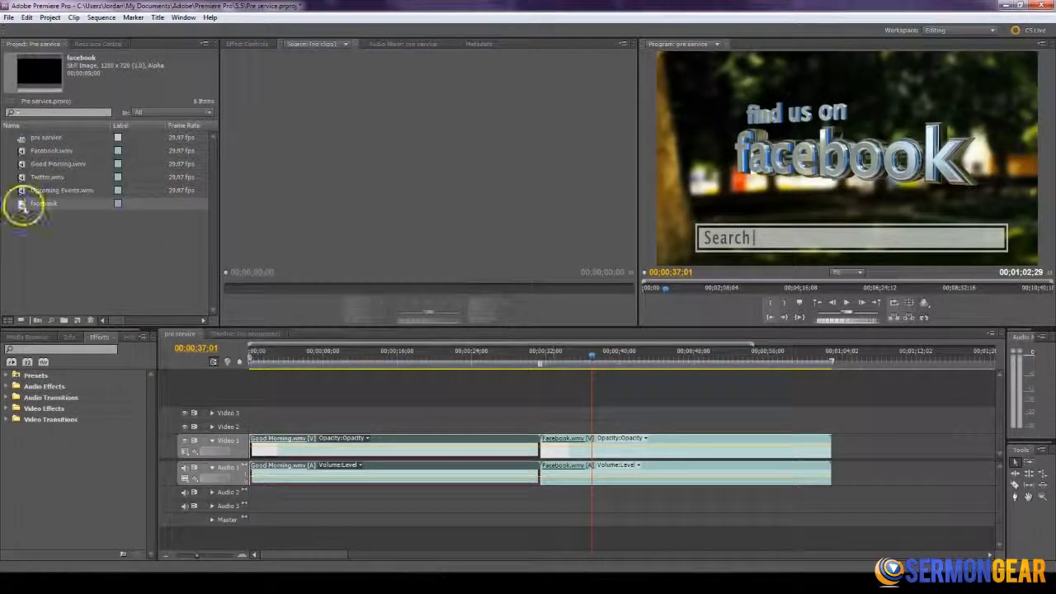
- Place the facebook title on Video 2 at 00;00;37;01 and extend its end to about 00;01;01;01, where the search box starts disappearing
drag(24, 209, 593, 426)
drag(584, 355, 600, 360)
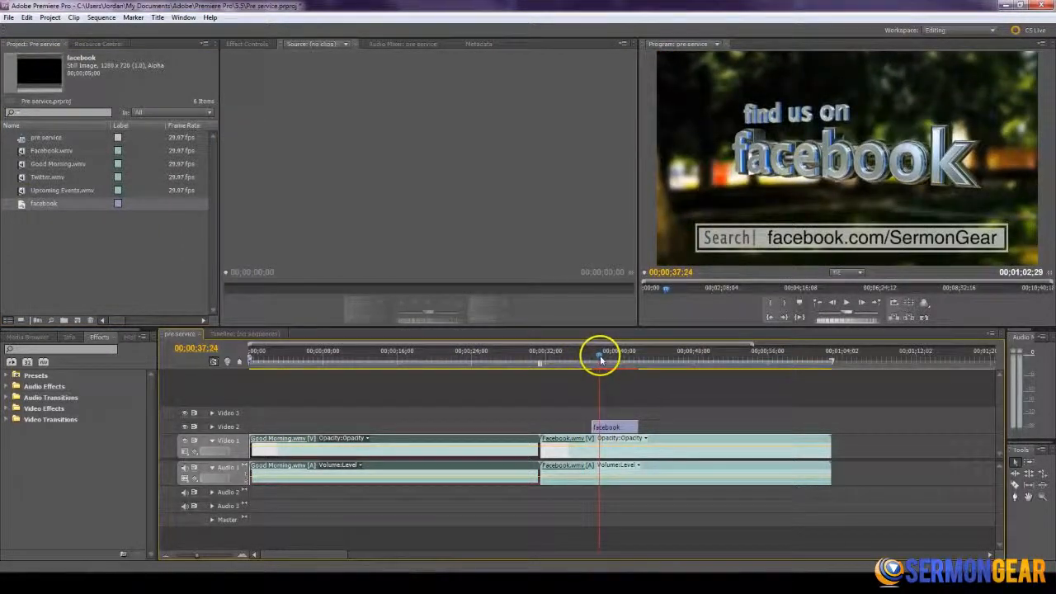
click(212, 426)
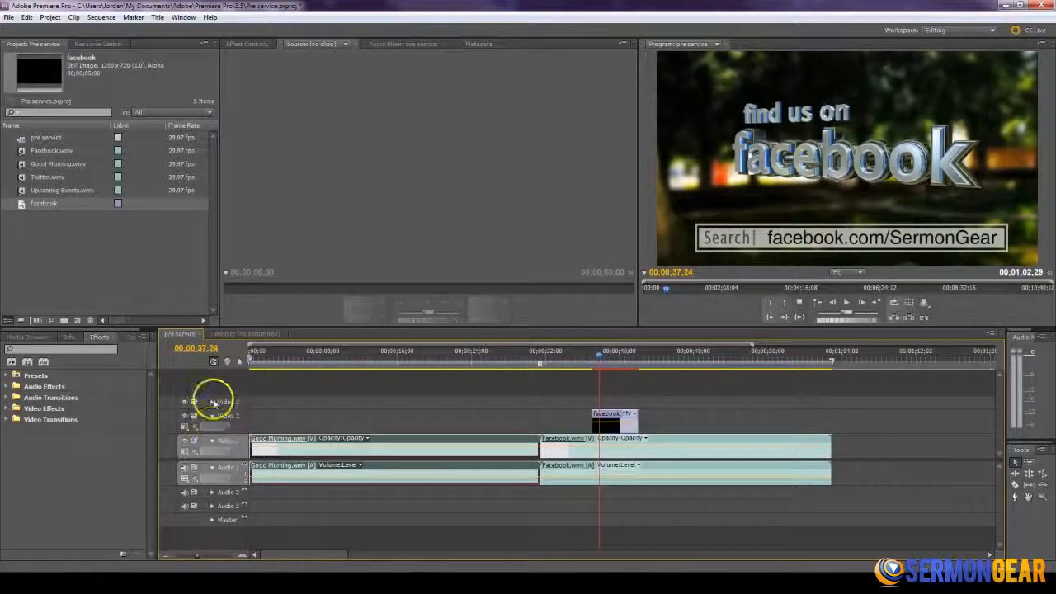
drag(632, 357, 817, 359)
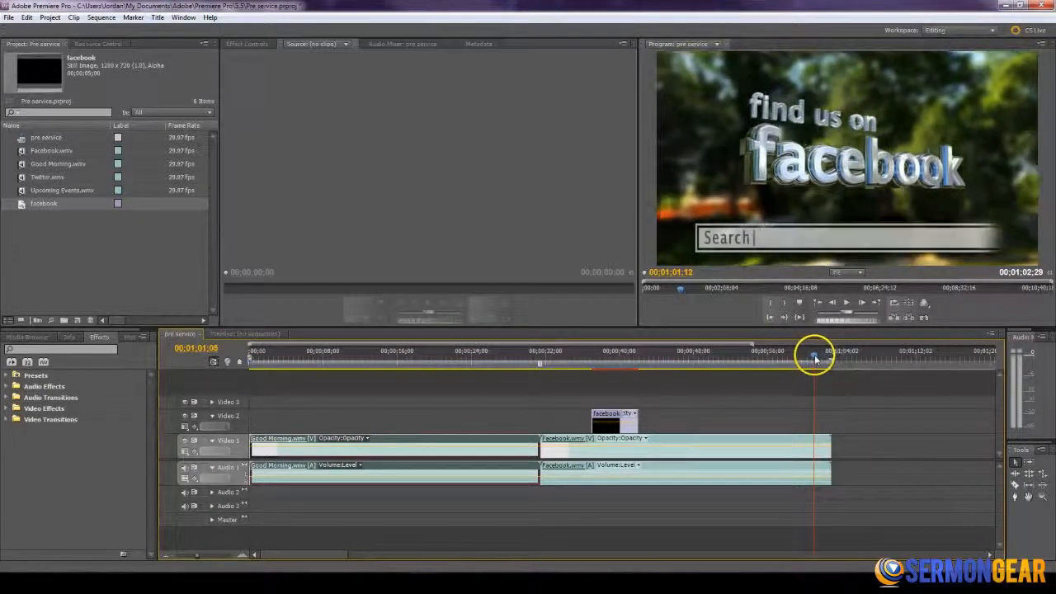
drag(636, 415, 814, 415)
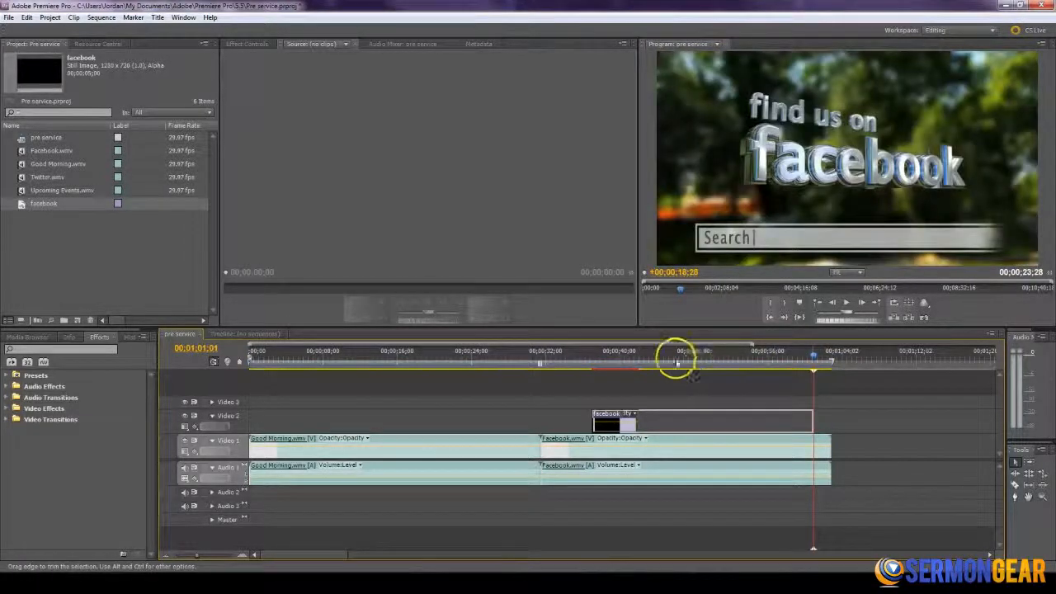
- Play back the extended title and fade it in with opacity keyframes starting from 0 at 00;00;37;01
click(660, 359)
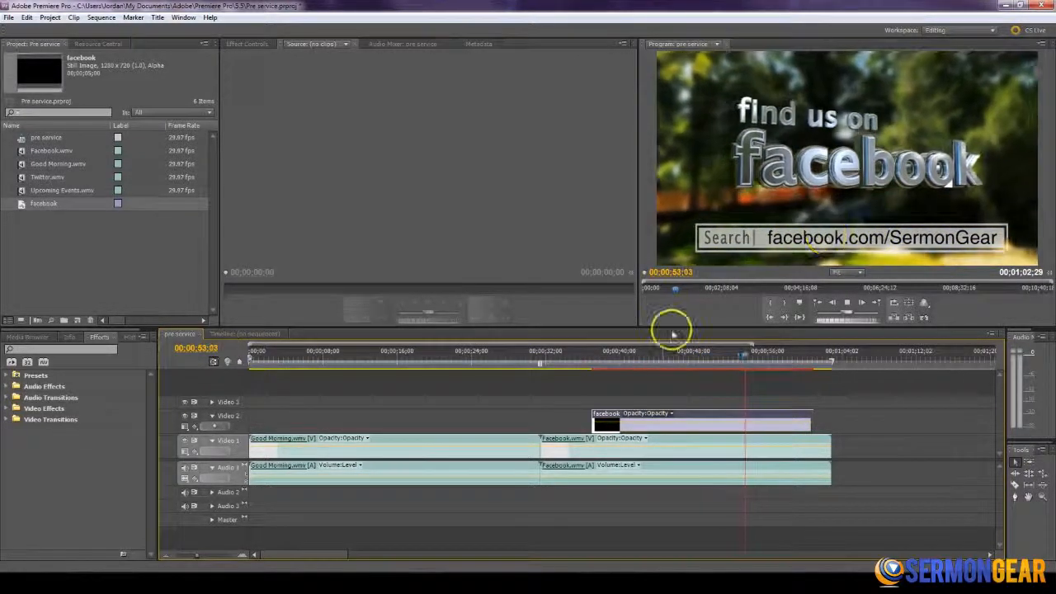
key(space)
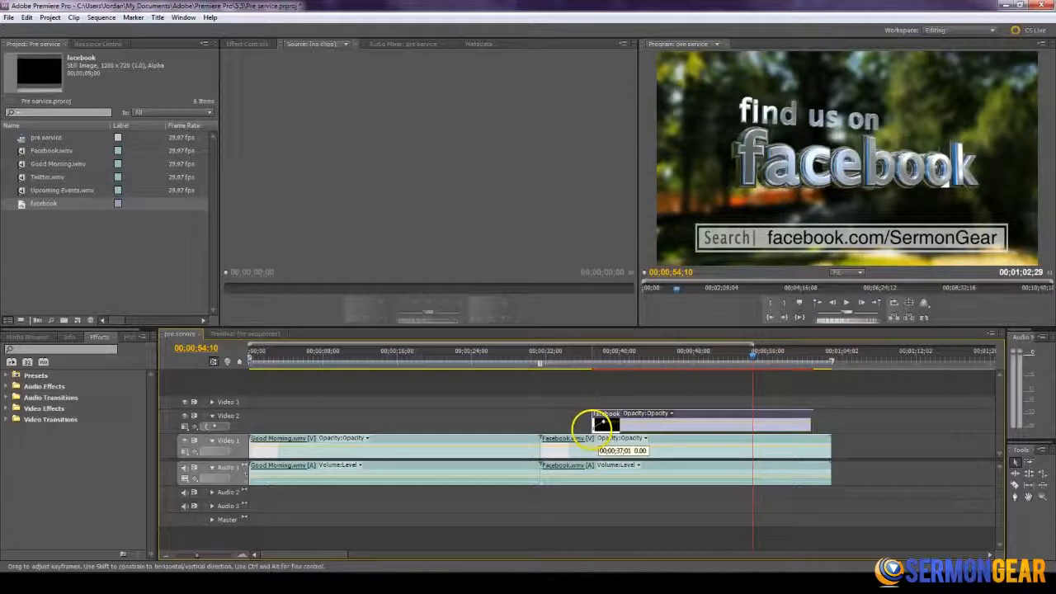
click(591, 358)
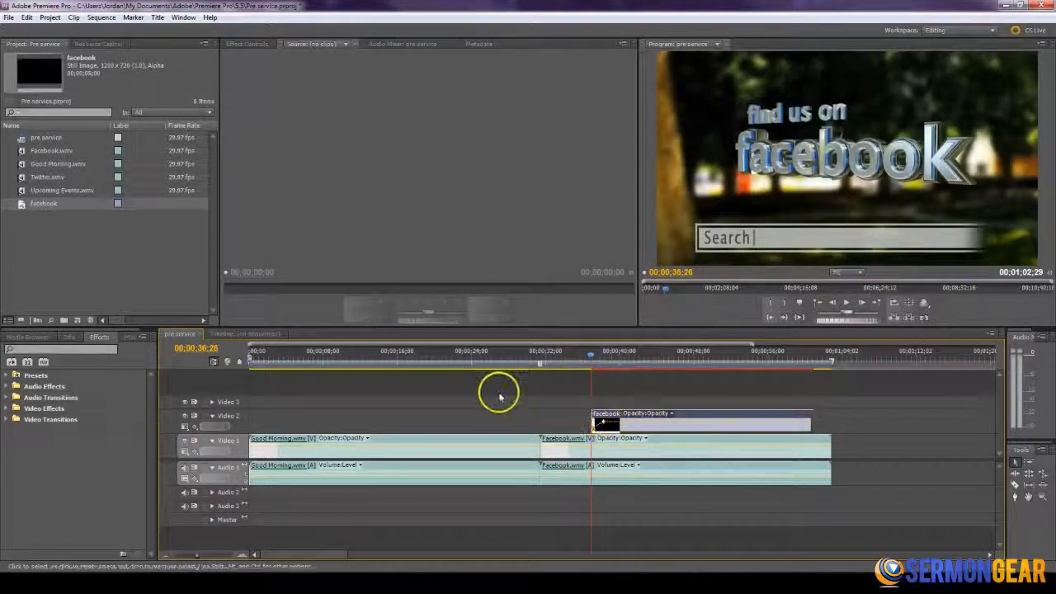
key(space)
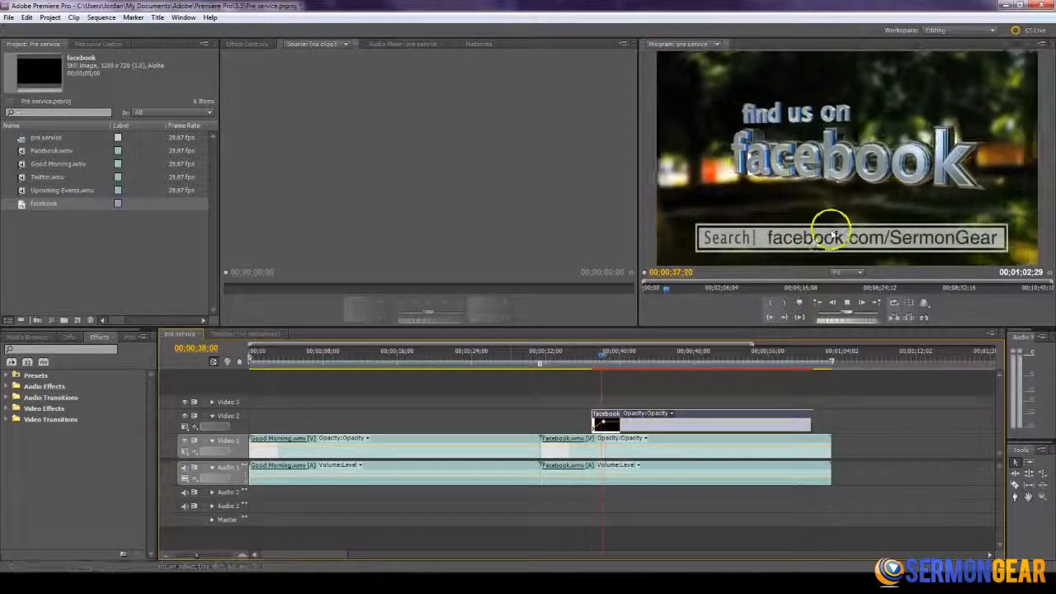
- Fade out the facebook title with opacity keyframes dropping to 0 at its end and play back the fade
click(808, 358)
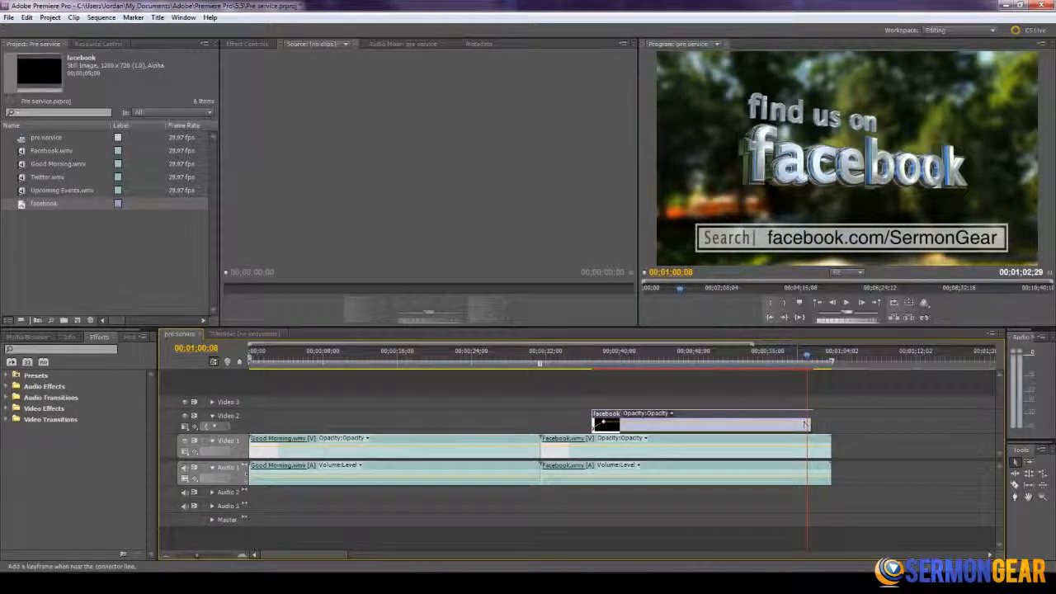
ctrl+click(797, 422)
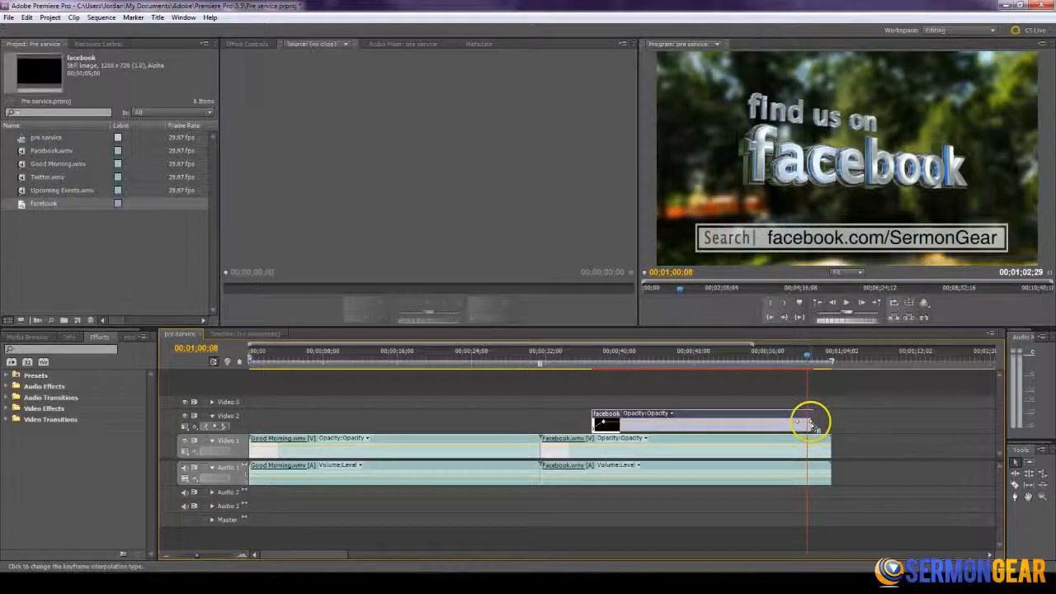
drag(811, 422, 813, 432)
click(787, 356)
key(space)
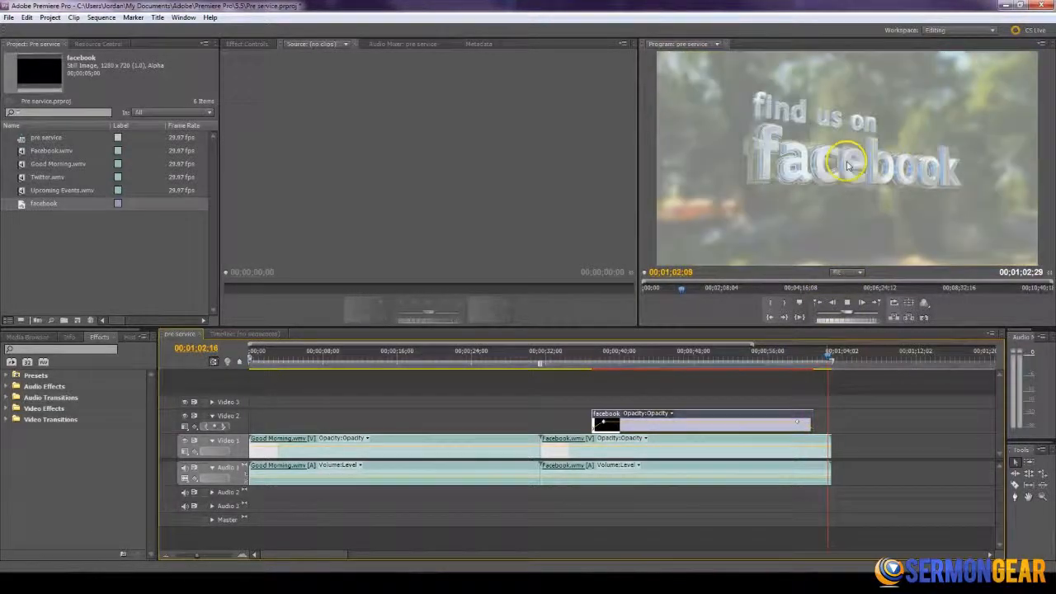
click(807, 363)
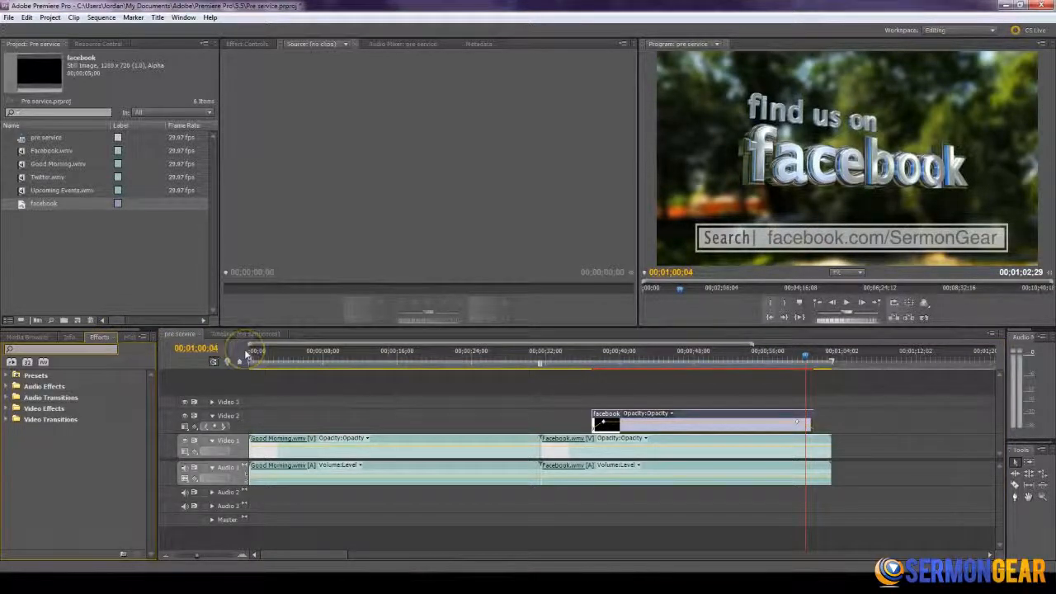
- Find the Cross Dissolve video transition, apply it to the start of the facebook title on Video 2 and preview it
text(fad)
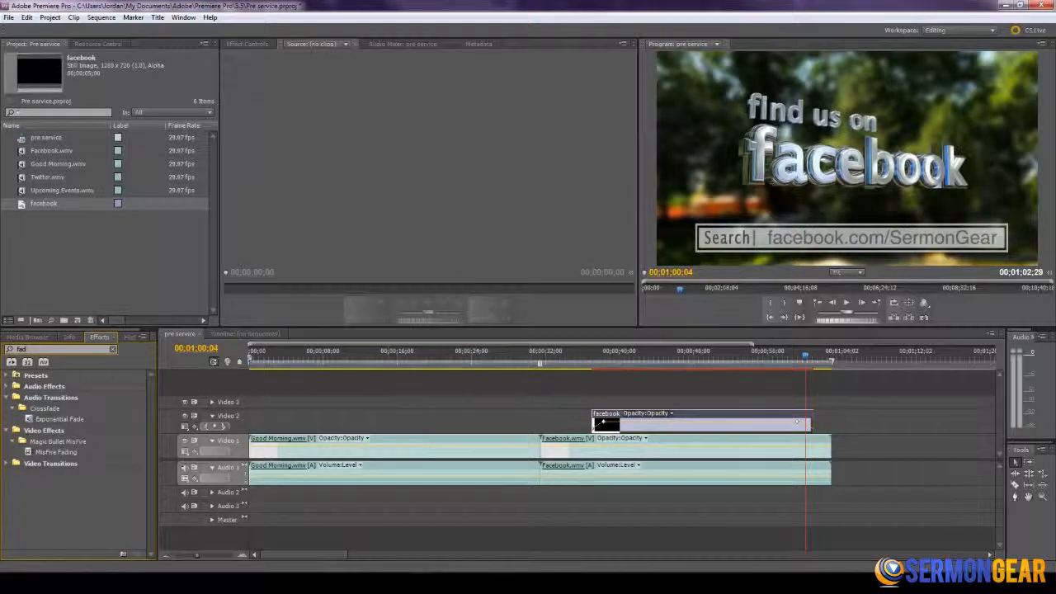
key(BackSpace)
key(BackSpace)
key(BackSpace)
text(disso)
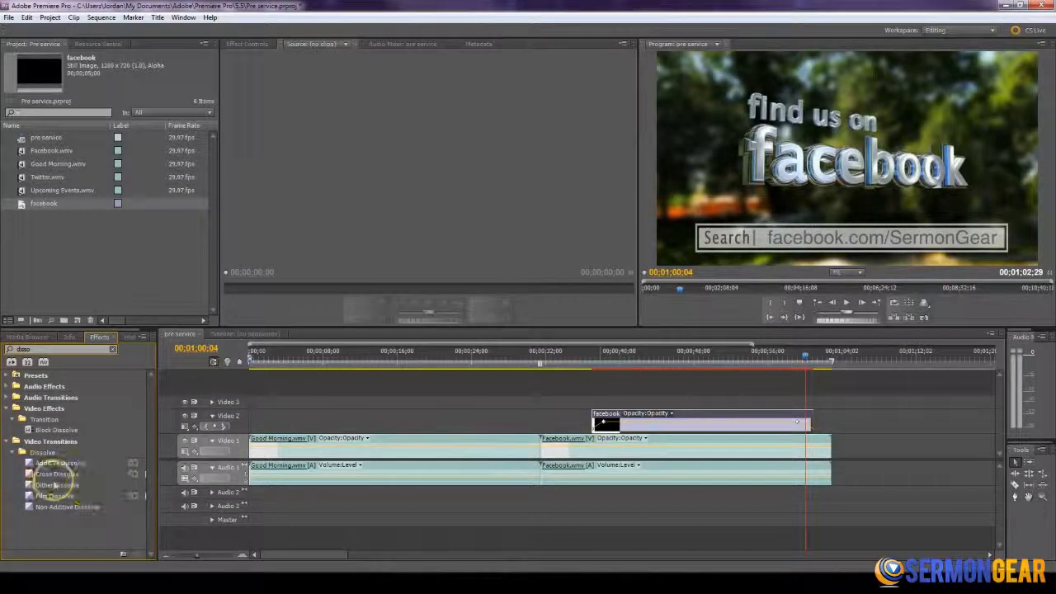
drag(29, 476, 596, 418)
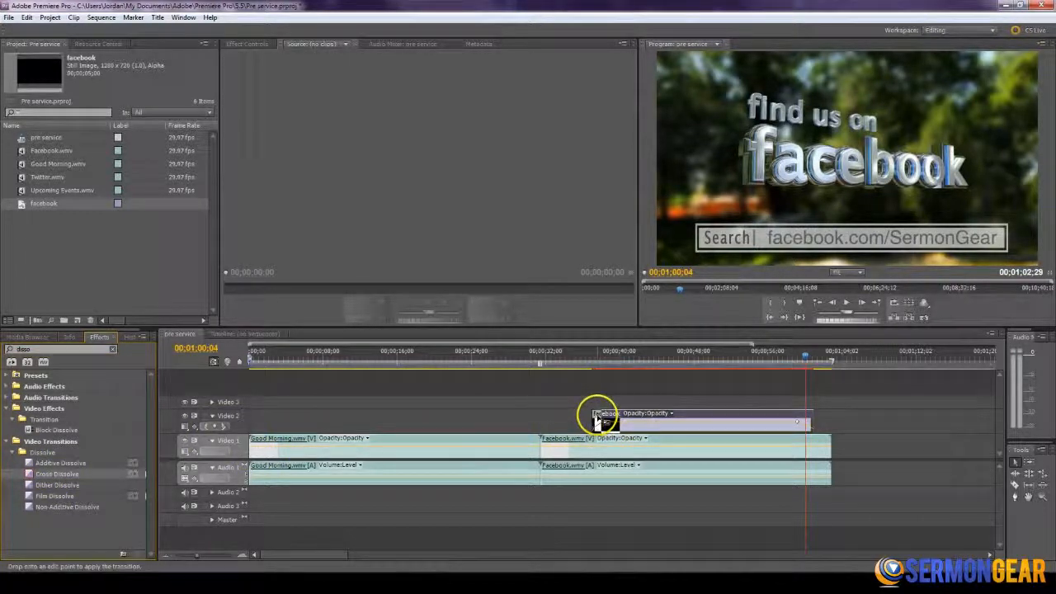
click(587, 358)
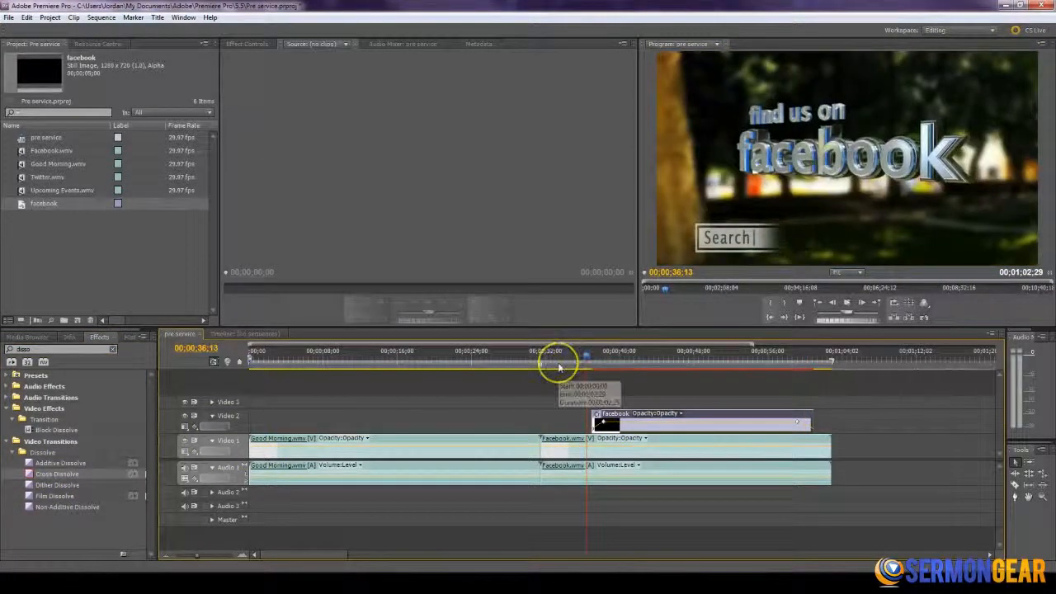
key(space)
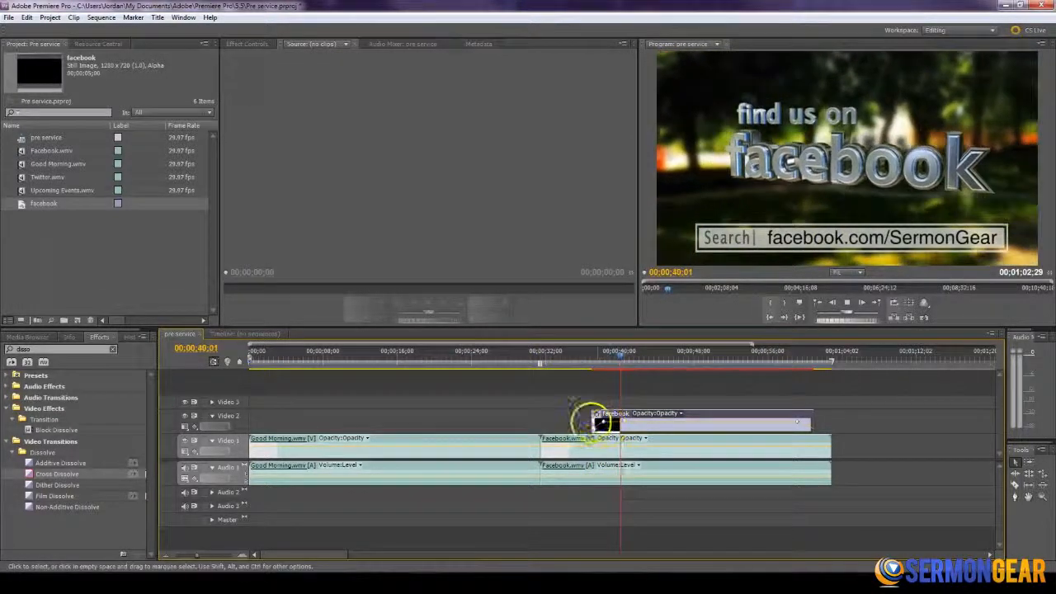
drag(591, 358, 653, 357)
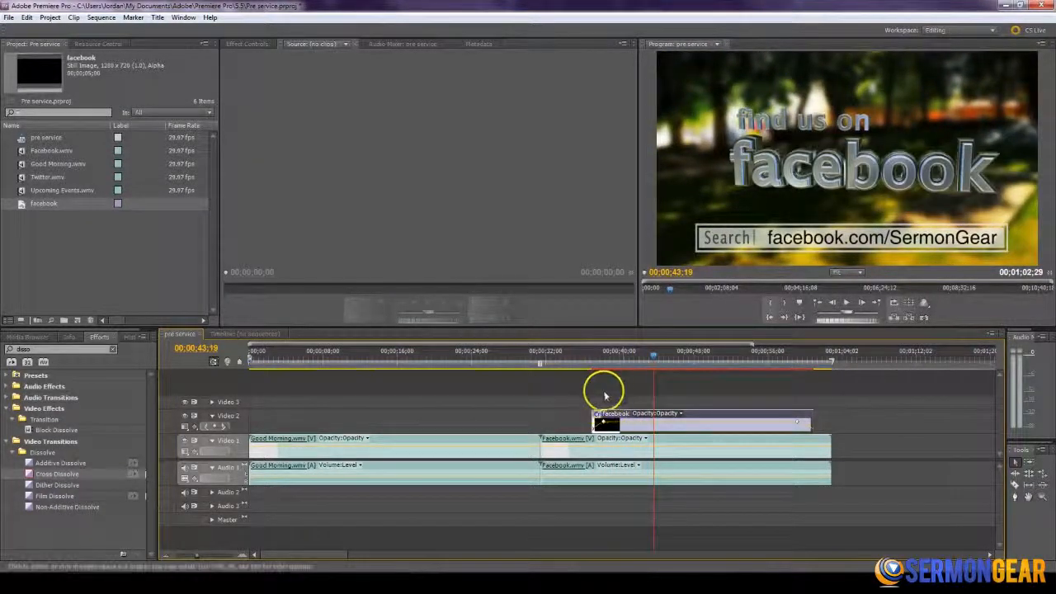
- Place Twitter.wmv directly after the Facebook clip on Video 1 and play to 00;01;08;18, where the @ box is shown
drag(753, 345, 757, 345)
drag(33, 176, 617, 463)
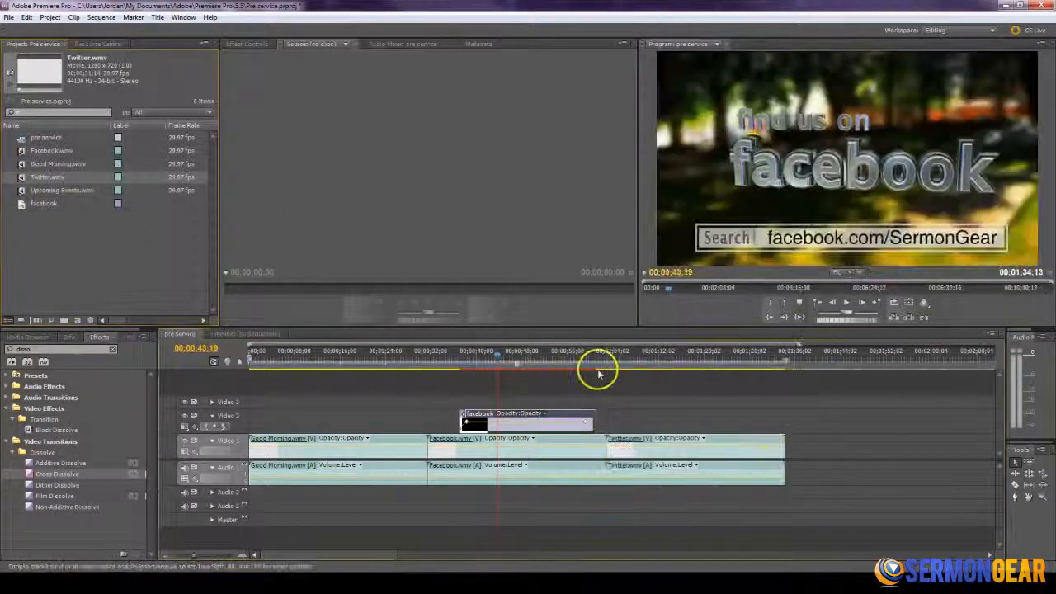
key(space)
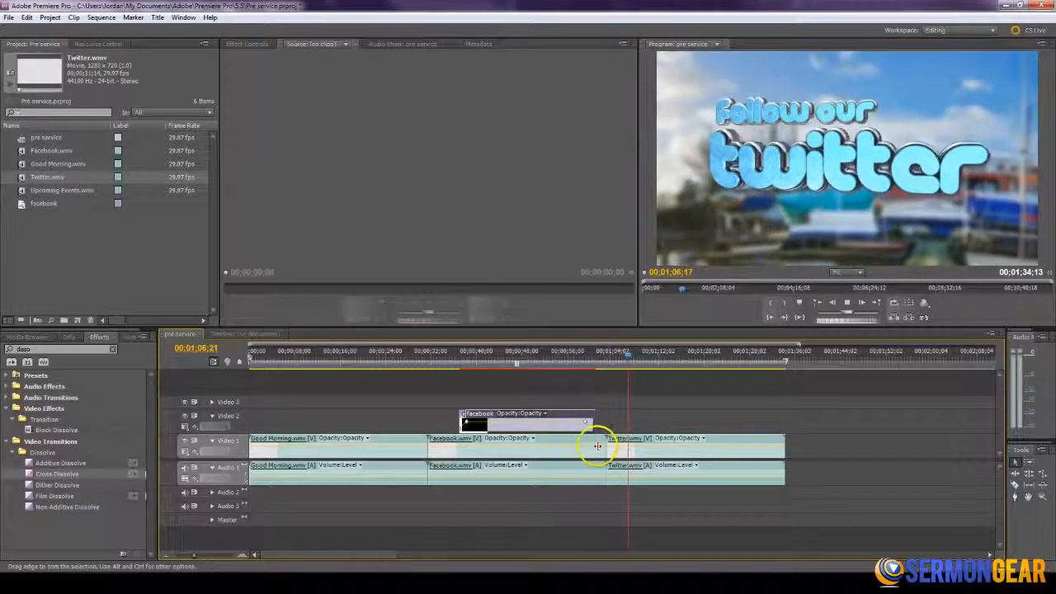
click(594, 391)
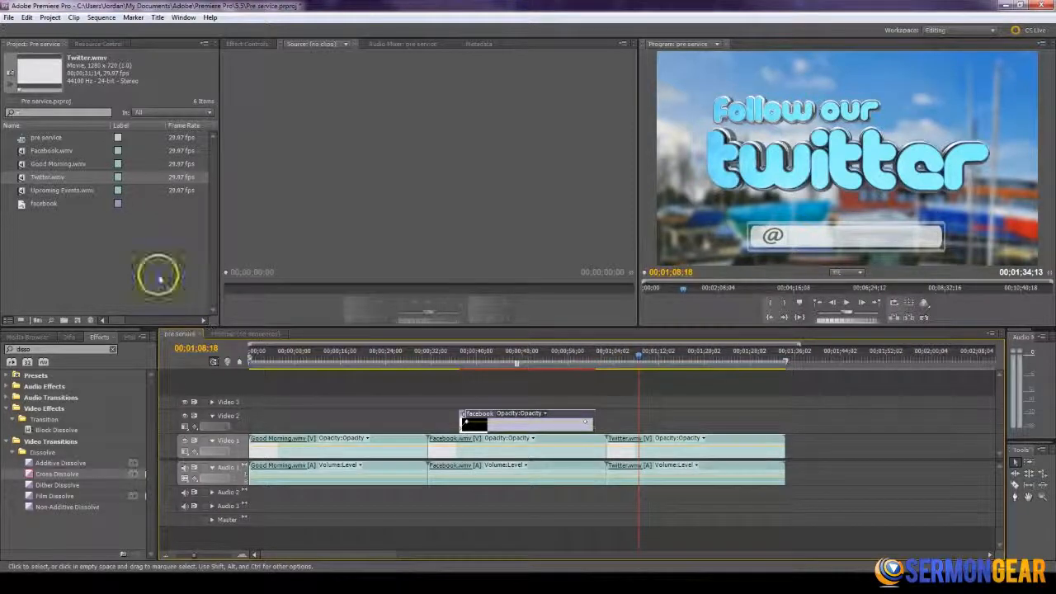
- Duplicate the facebook title in the project bin
click(22, 205)
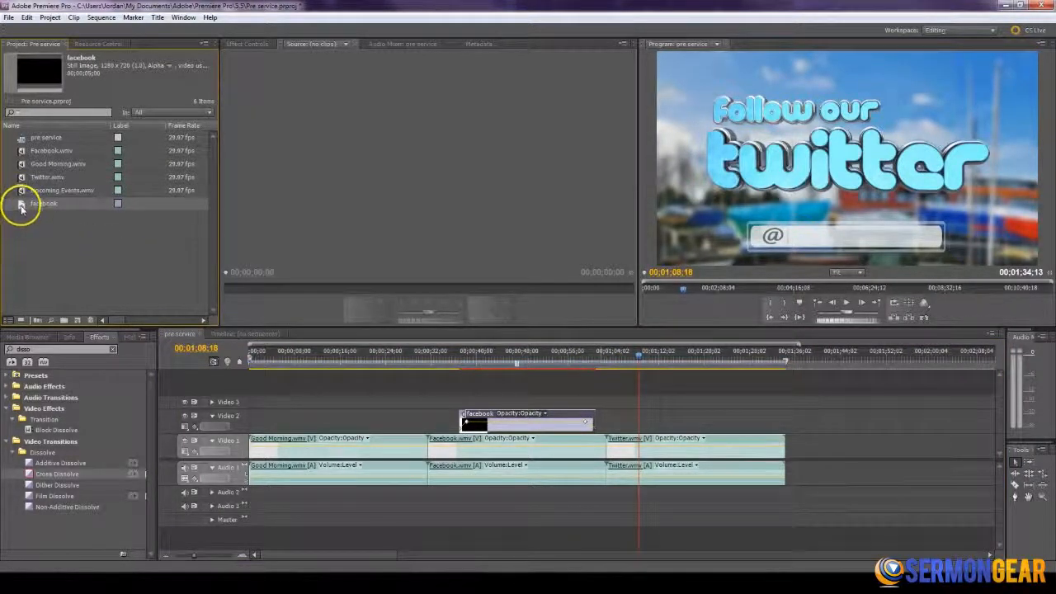
click(78, 322)
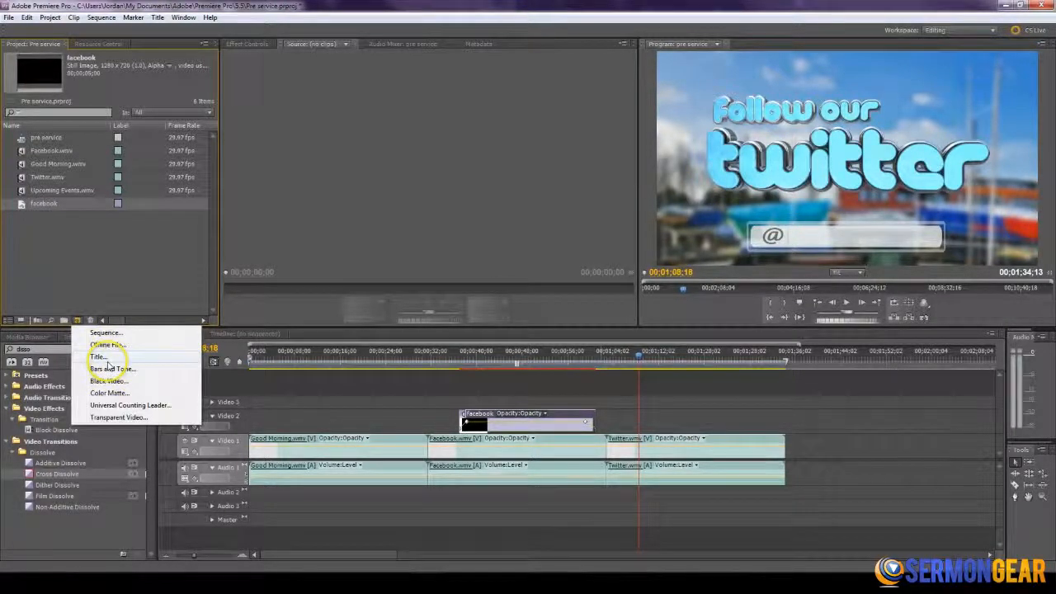
click(63, 247)
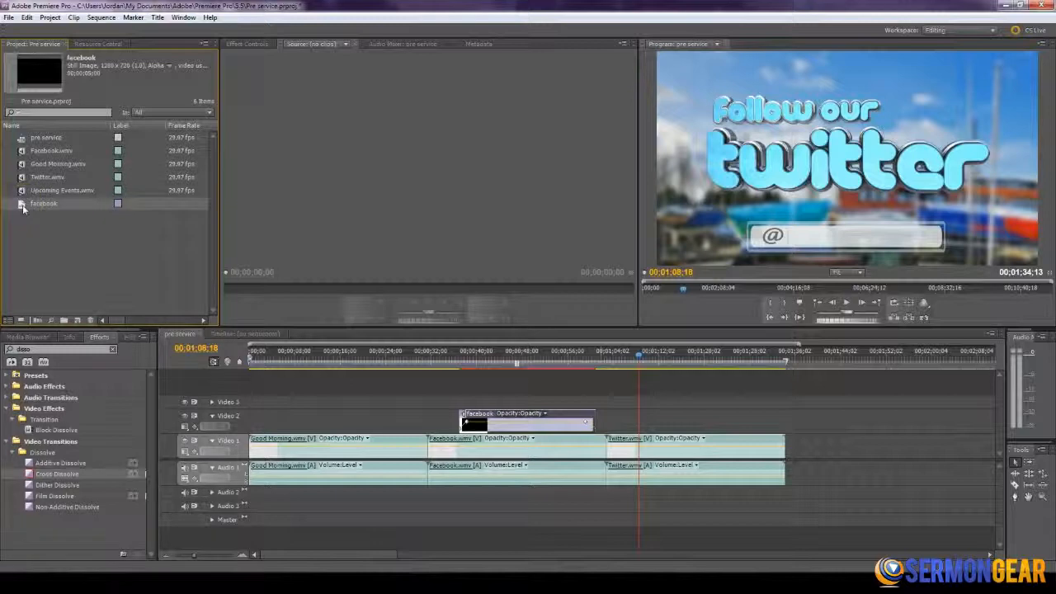
key(ctrl+v)
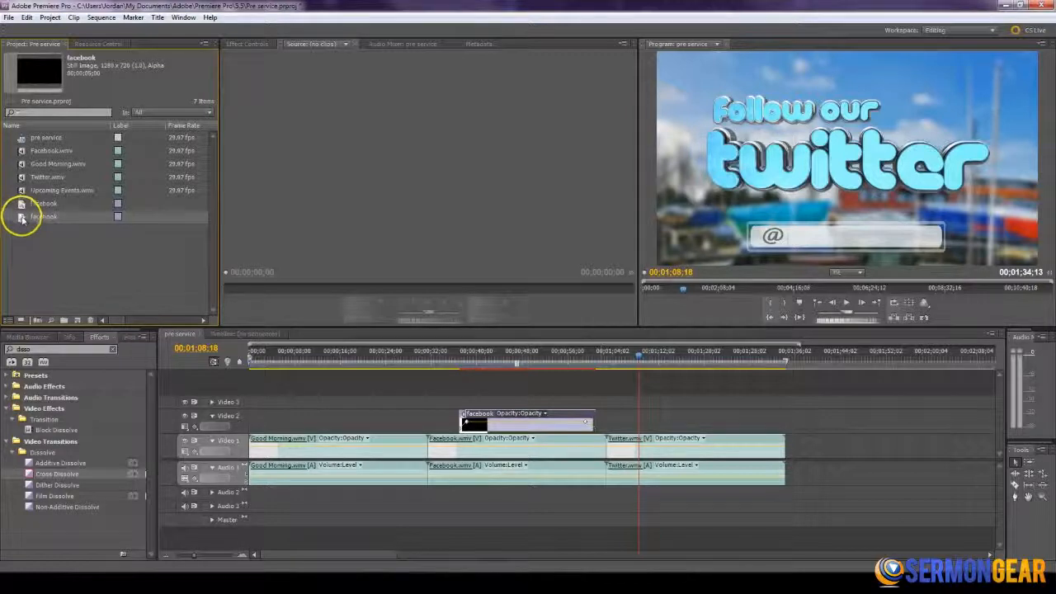
- Edit the duplicated title so it reads only "SermonGear" and position the text beside the @ in the Twitter box
double_click(23, 219)
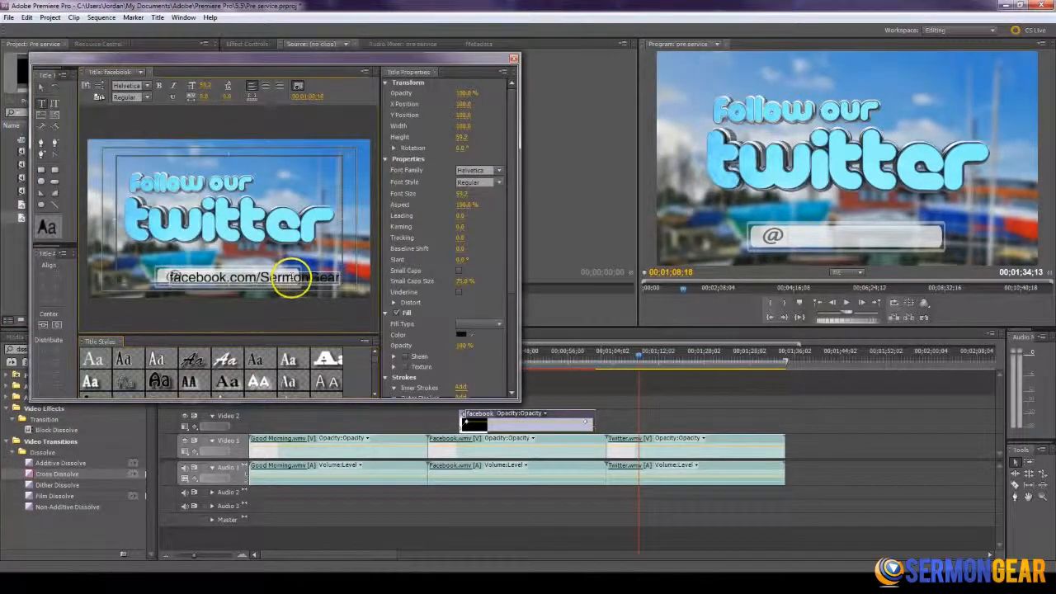
drag(261, 282, 131, 276)
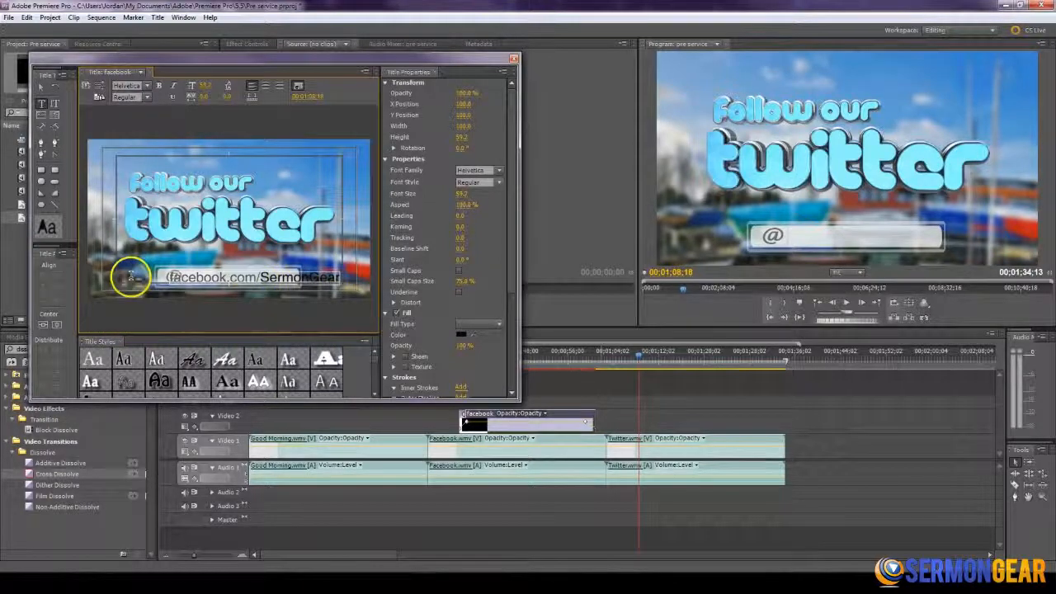
key(BackSpace)
click(41, 87)
click(191, 279)
drag(202, 279, 224, 278)
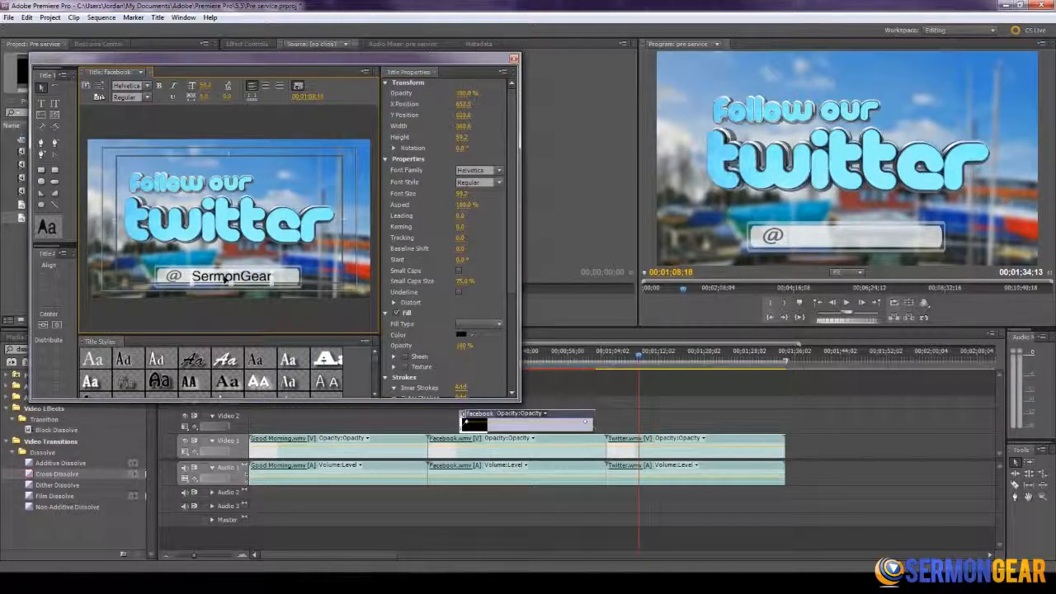
click(233, 247)
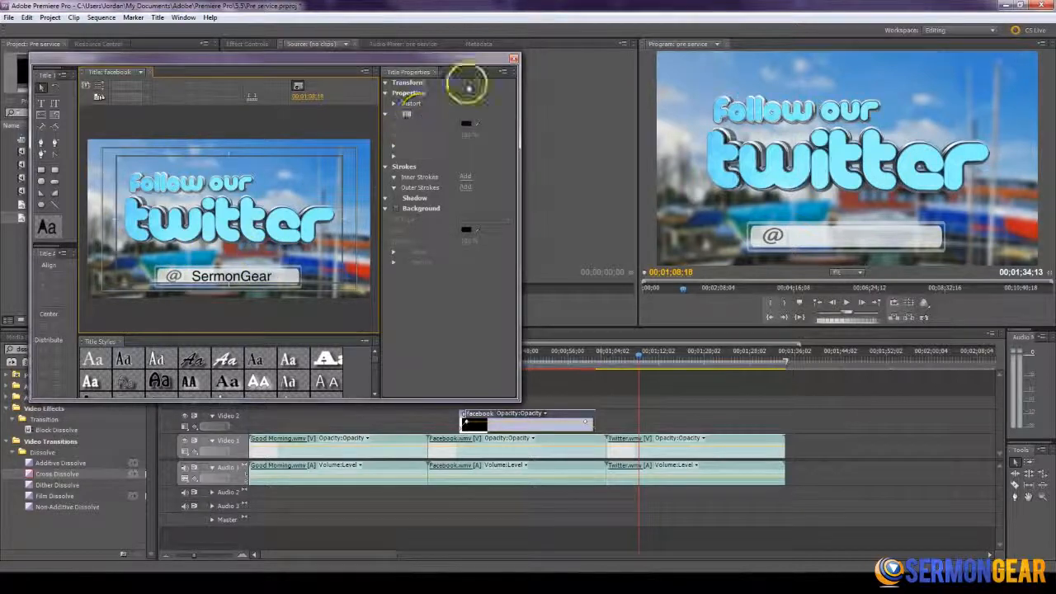
click(513, 60)
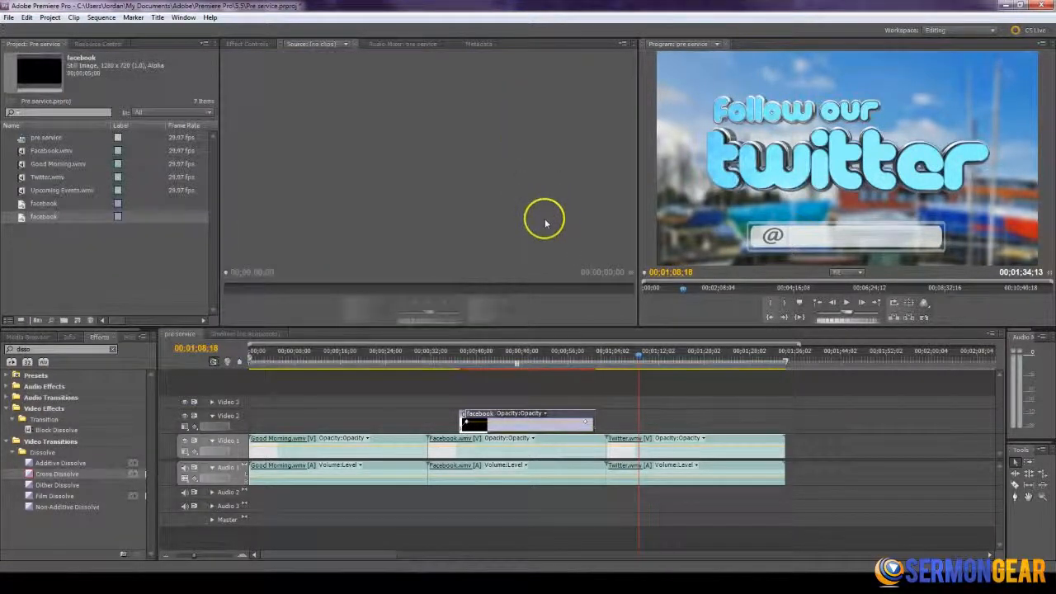
- Place the SermonGear title on Video 2 above the Twitter clip and align its start to 00;01;07;28
drag(23, 219, 624, 424)
drag(619, 359, 636, 357)
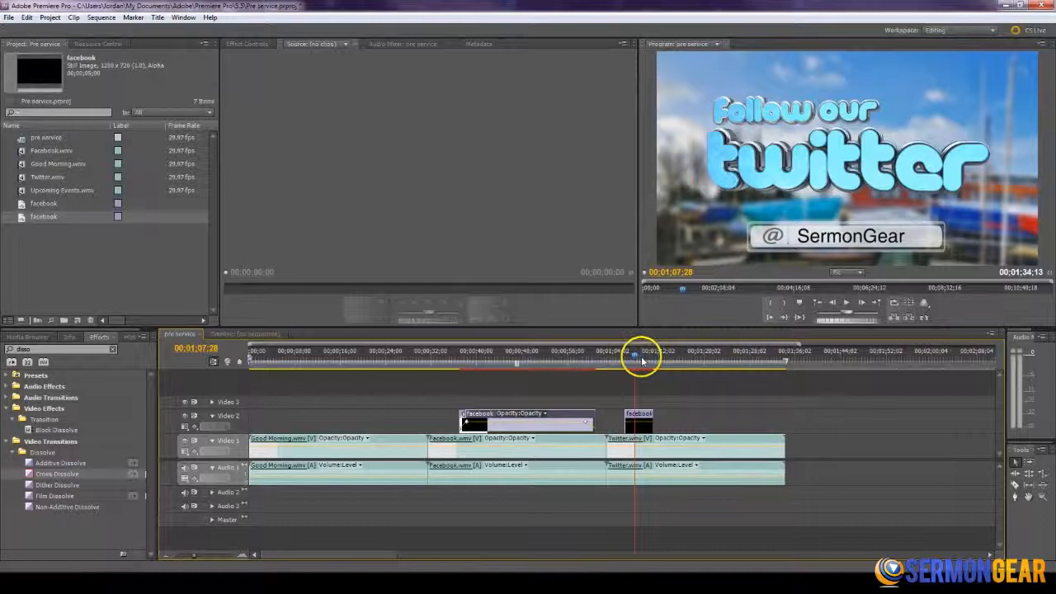
key(=)
click(614, 418)
drag(613, 418, 632, 417)
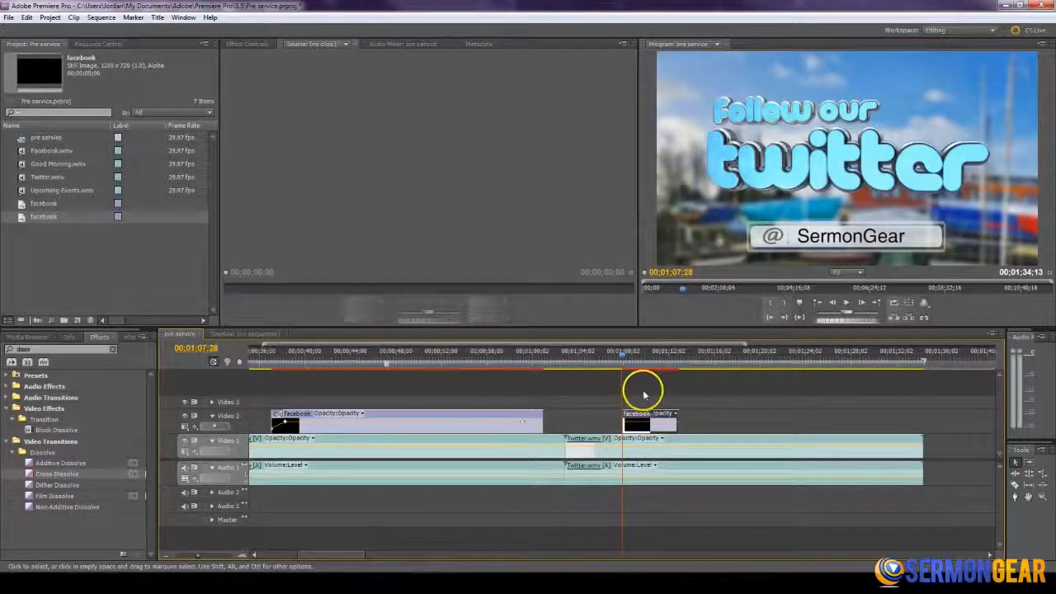
- Extend the SermonGear title on Video 2 to end near the Twitter clip's end, at about 00;01;32;25
drag(676, 418, 861, 417)
drag(849, 358, 903, 360)
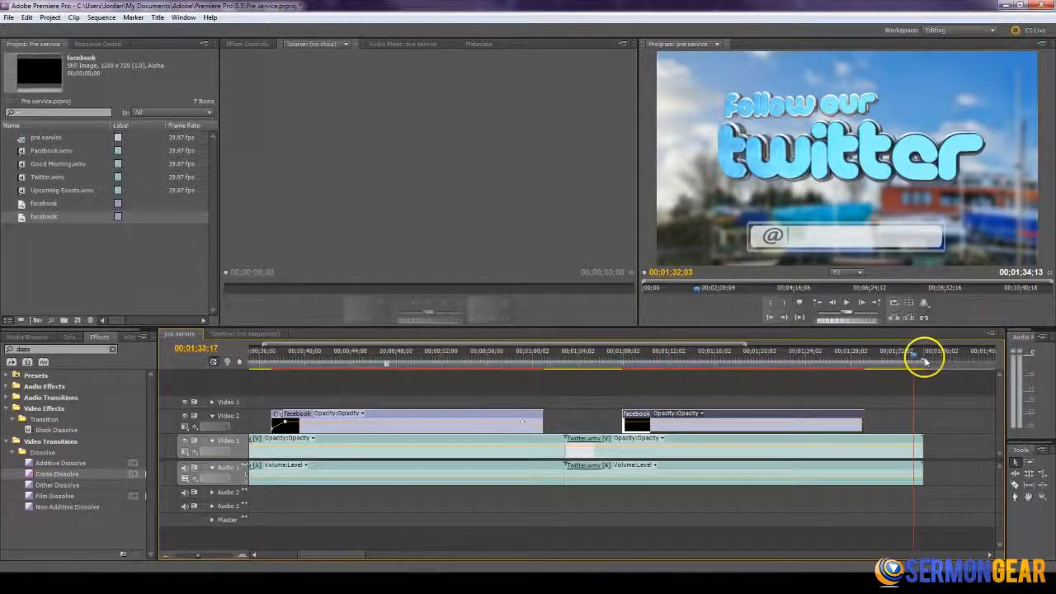
drag(916, 360, 906, 363)
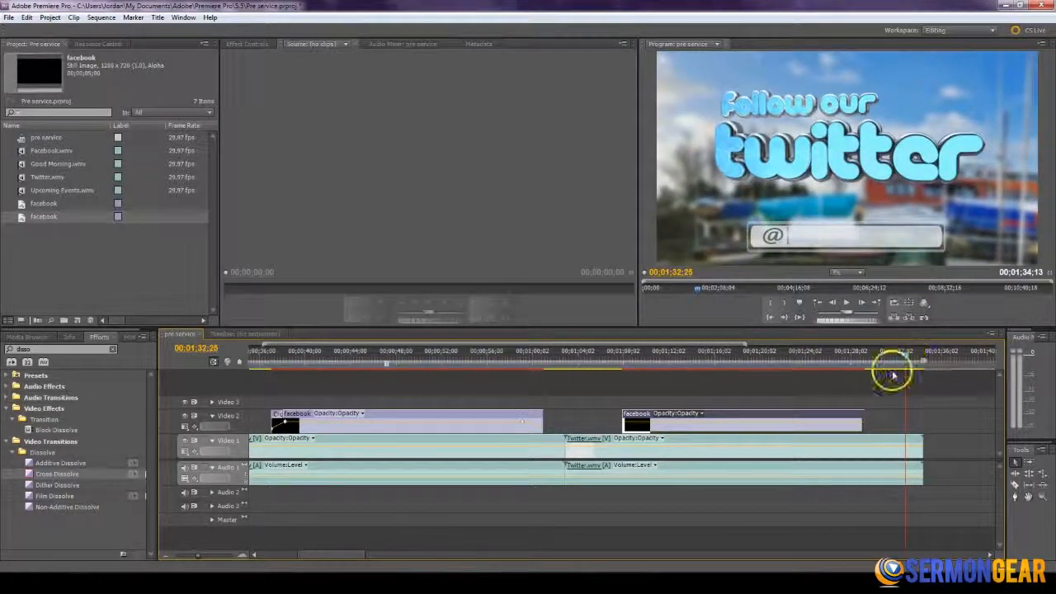
drag(864, 413, 903, 414)
- Apply Cross Dissolve to both the start and the end of the SermonGear title on Video 2
drag(40, 472, 494, 456)
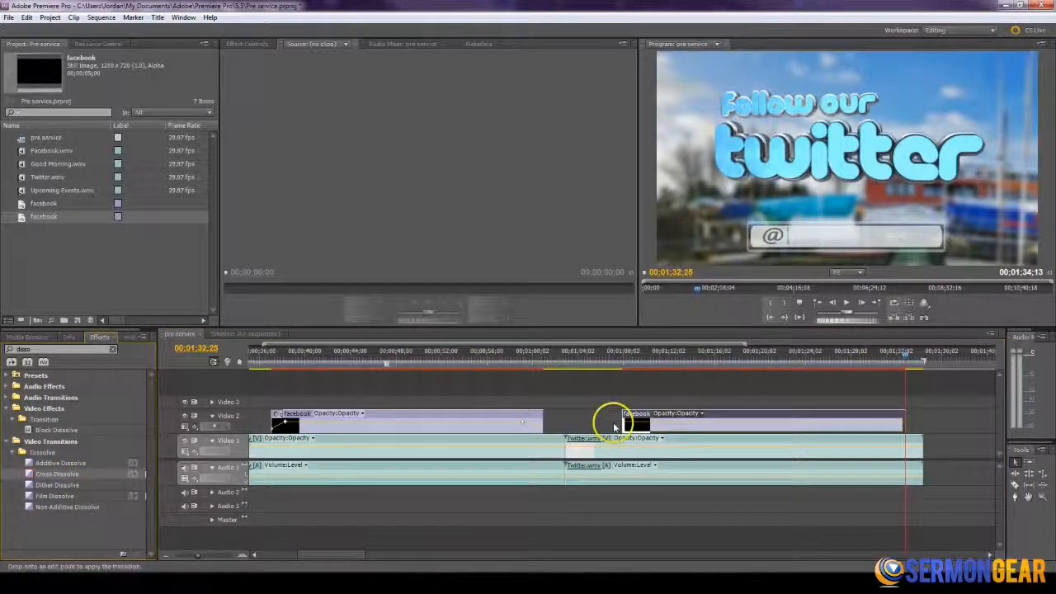
drag(614, 426, 625, 414)
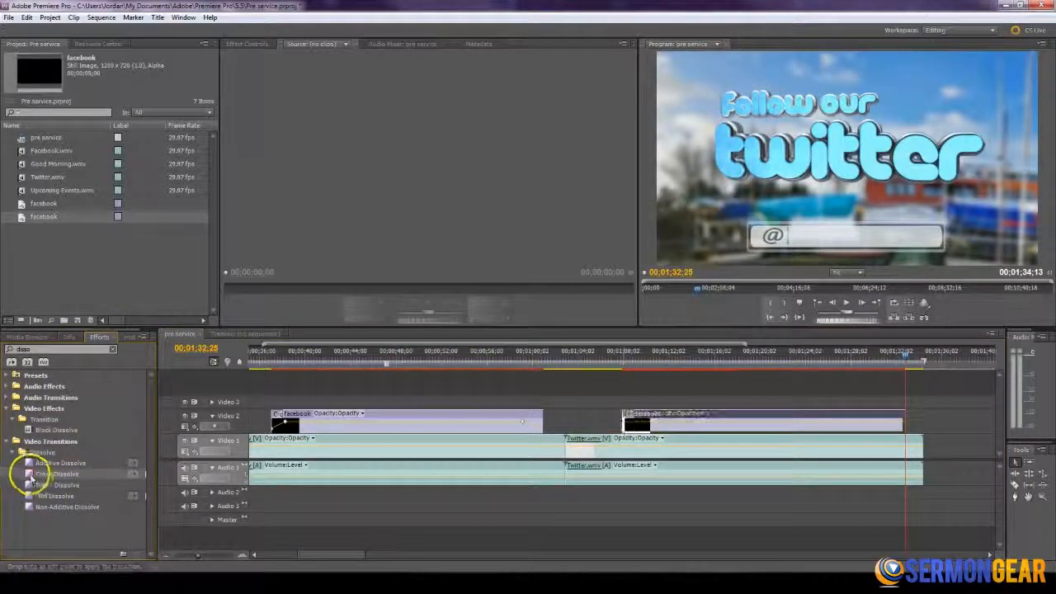
drag(31, 474, 900, 413)
- Preview the Twitter title's fade-out and play from 00;00;58;15 through the Facebook ending into the Twitter title's fade-in
click(894, 358)
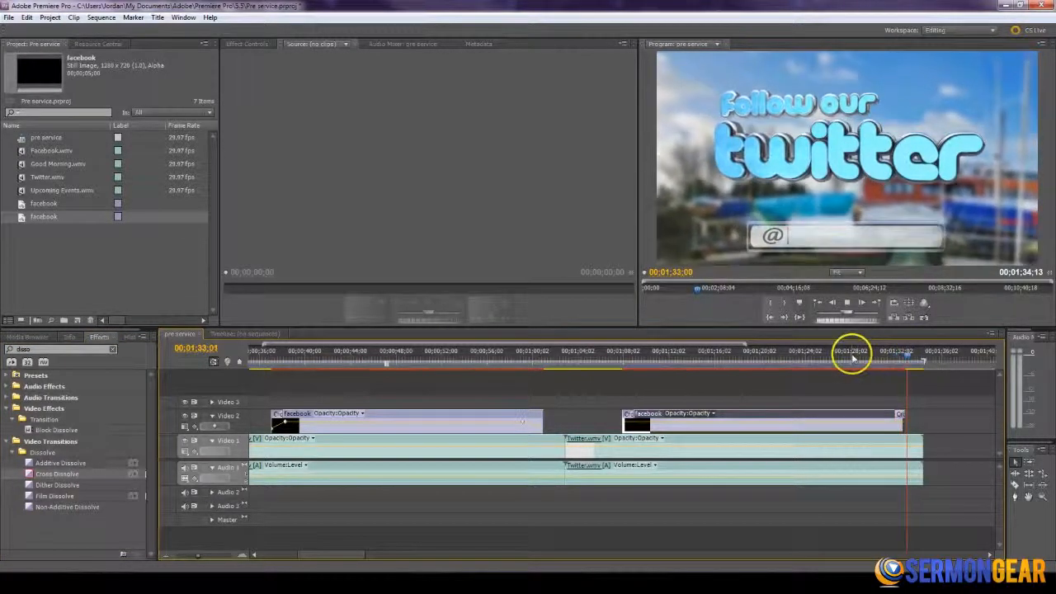
key(space)
click(517, 355)
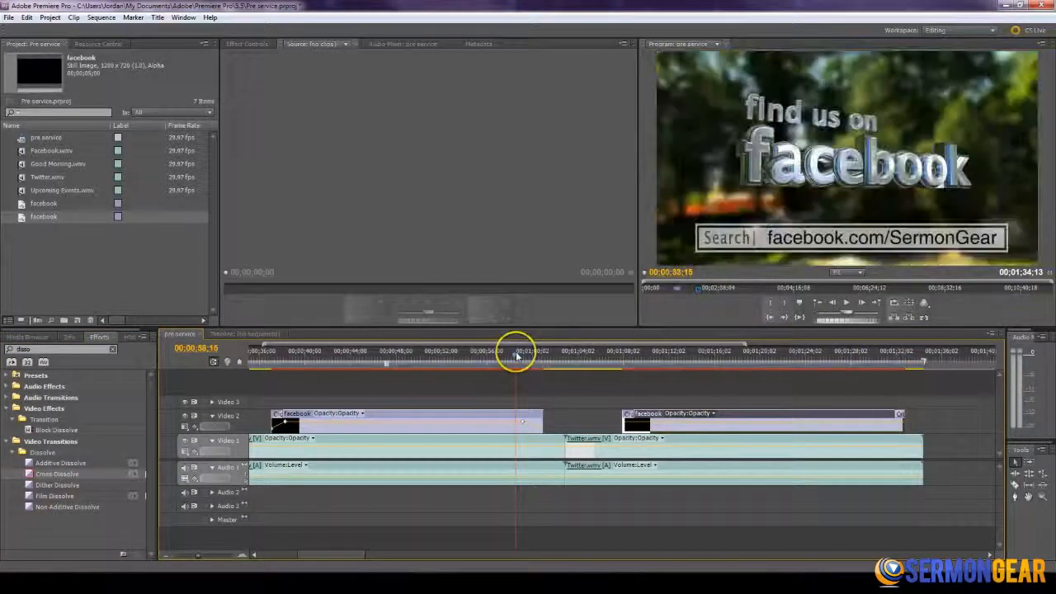
key(space)
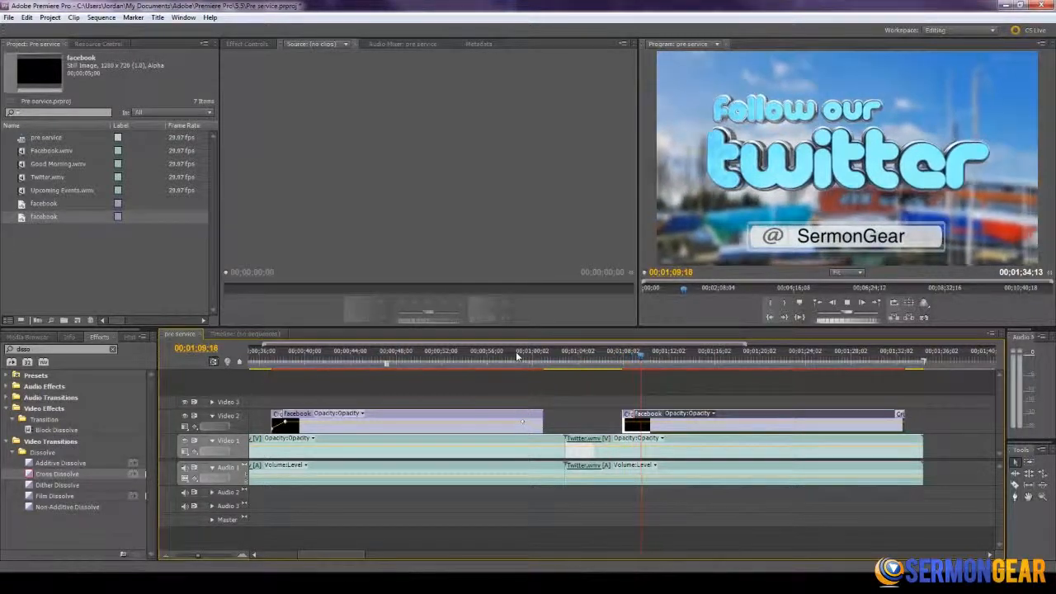
- Place Upcoming Events.wmv directly after the Twitter clip on Video 1 and play to 00;01;40;11, where the empty box is shown
drag(528, 344, 555, 340)
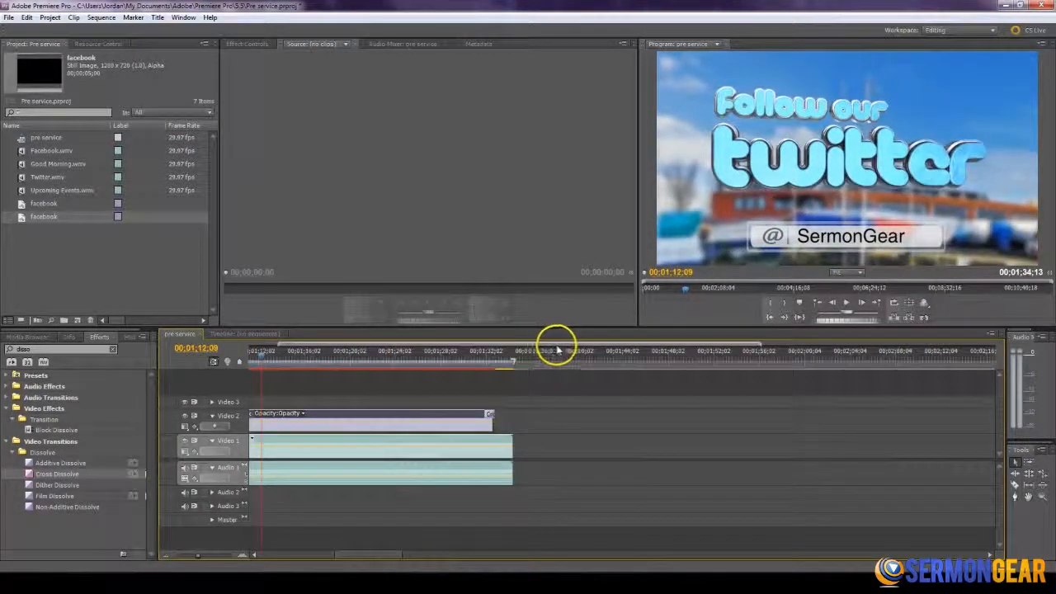
key(minus)
drag(22, 191, 570, 450)
mouse_move(567, 361)
mouse_down()
mouse_move(586, 358)
mouse_move(567, 356)
mouse_up()
key(space)
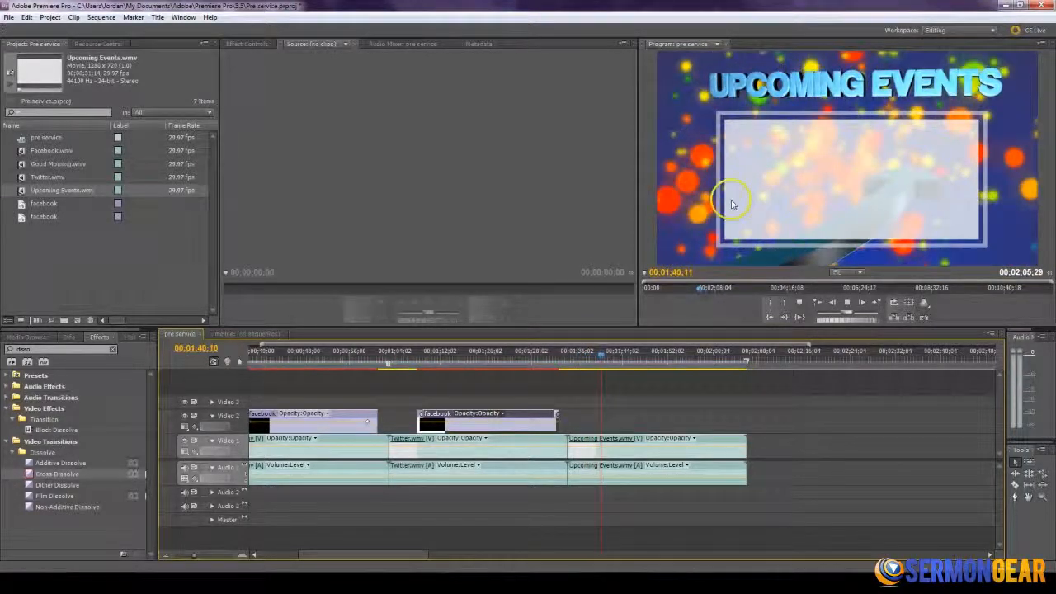
- Duplicate the SermonGear title in the project and place the copy on Video 2 above the Upcoming Events clip
click(24, 218)
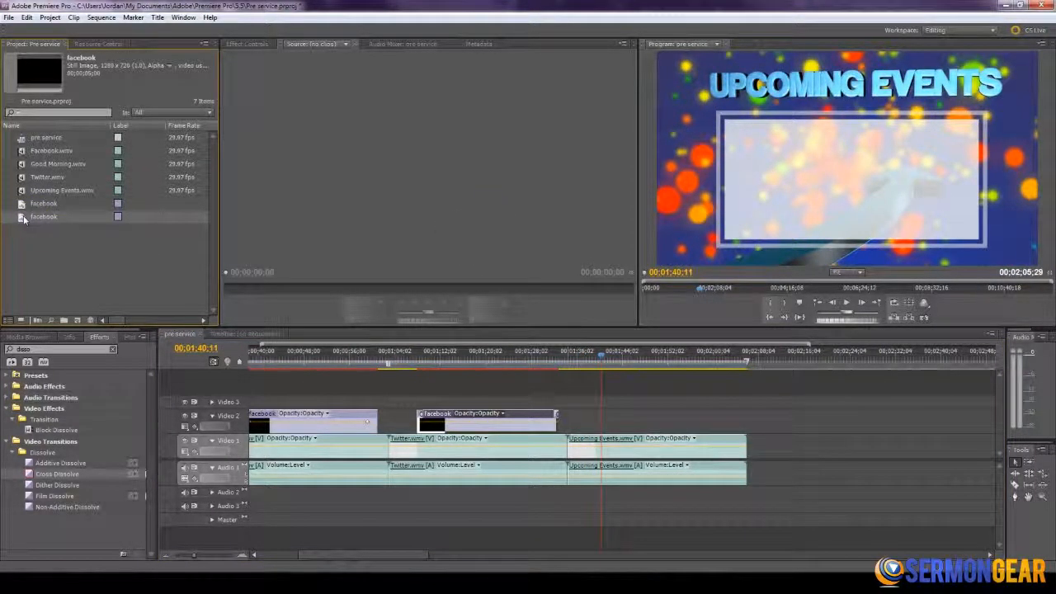
key(ctrl+v)
drag(33, 231, 591, 425)
- Align the start of the new title on Video 2 to 00;01;39;28
click(585, 358)
drag(588, 361, 601, 360)
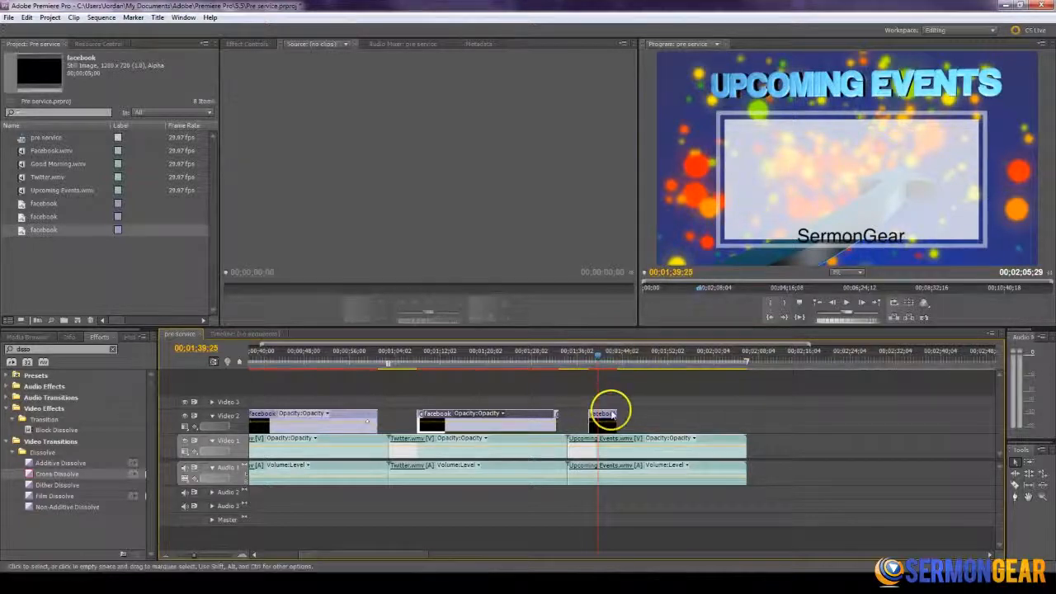
key(equal)
drag(611, 410, 624, 358)
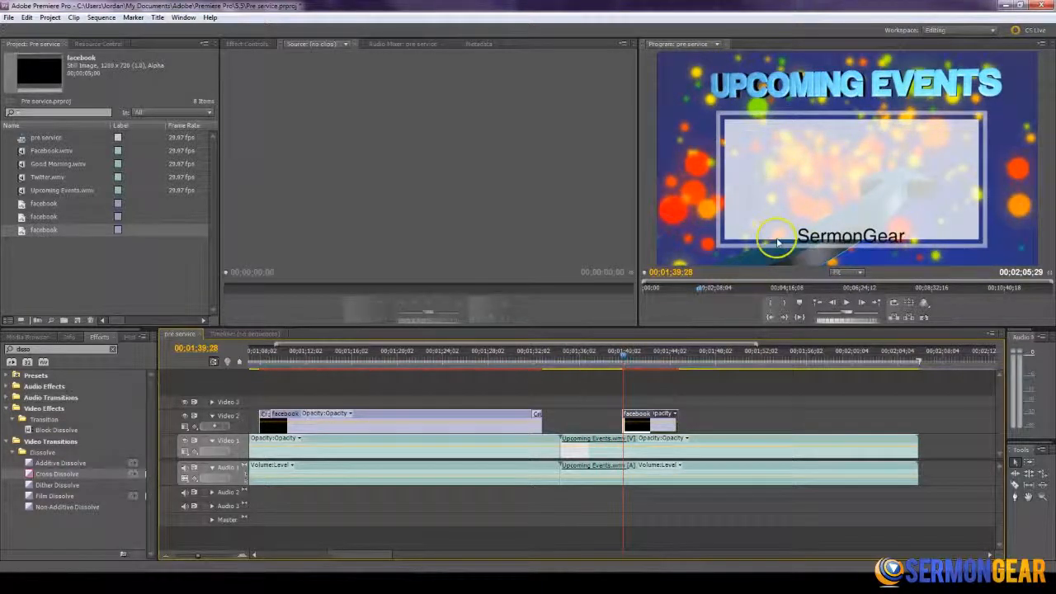
drag(639, 420, 644, 419)
- Move the new title's text to the upper-left corner of the white events box and replace it with "- Men's Breakfast"
click(831, 228)
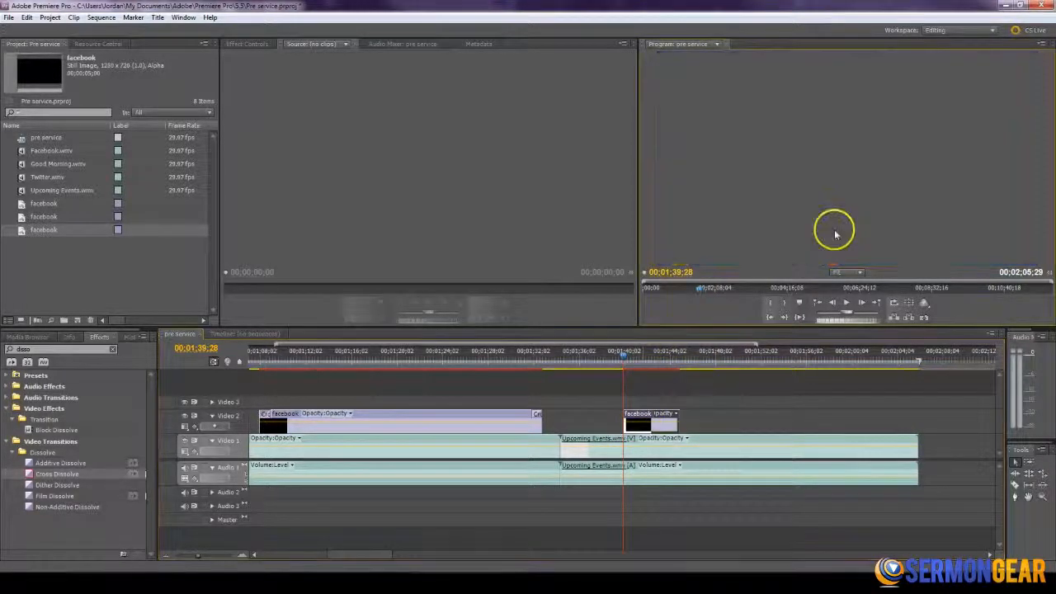
double_click(635, 419)
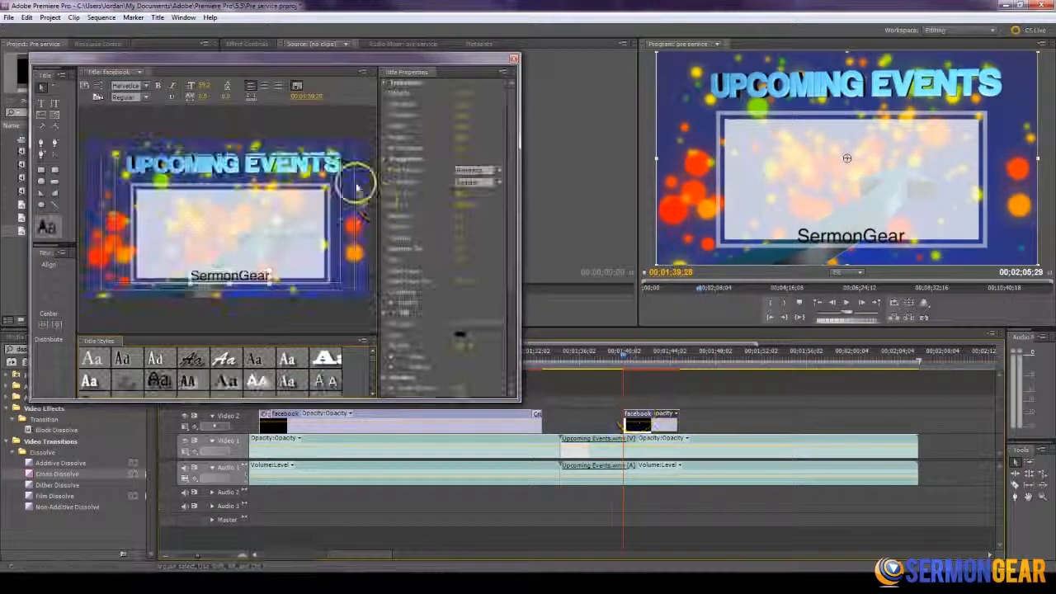
drag(233, 219, 200, 196)
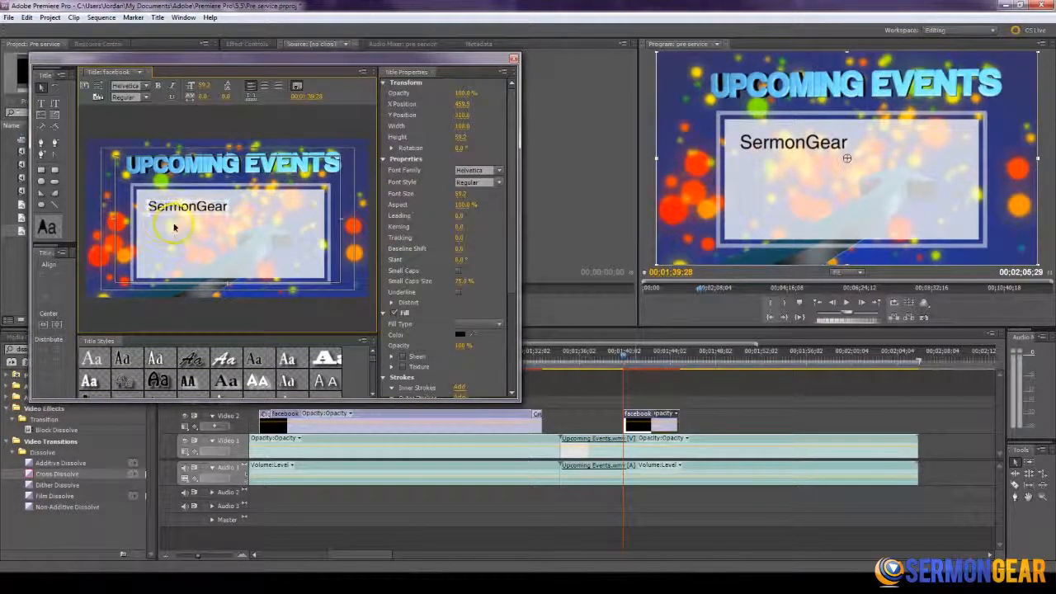
drag(84, 60, 126, 66)
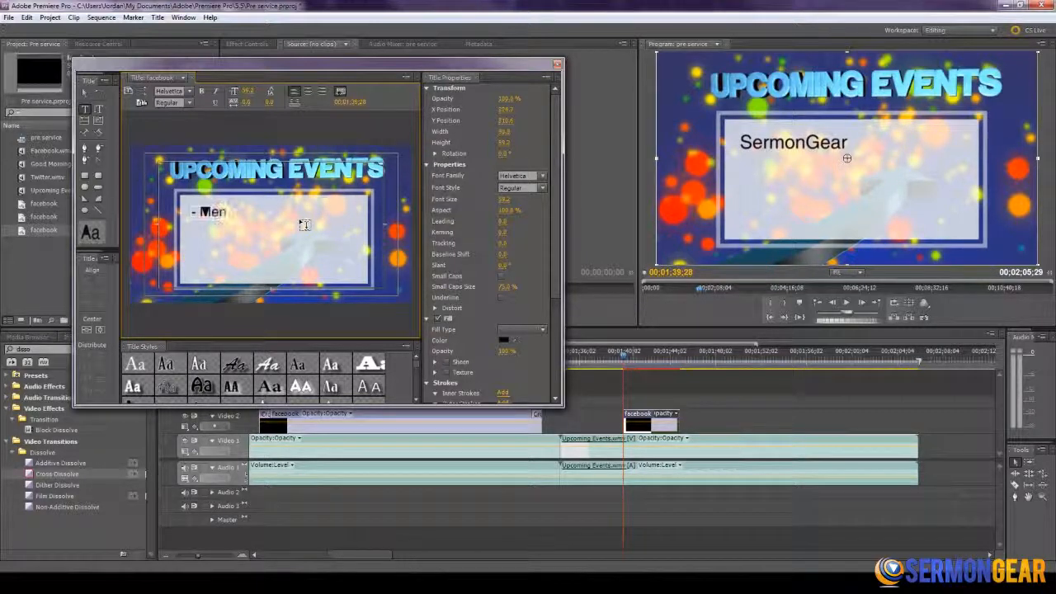
key(BackSpace)
key(BackSpace)
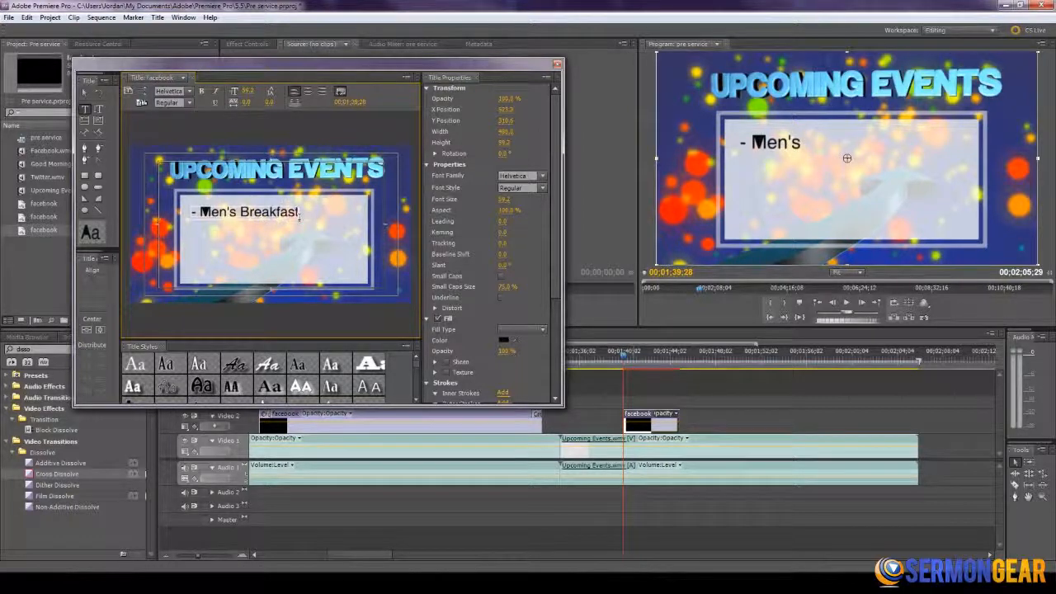
- Set the event line's font to Neou, extend it to "- Men's Breakfast Next Friday" and scale it down to fit the box
click(518, 175)
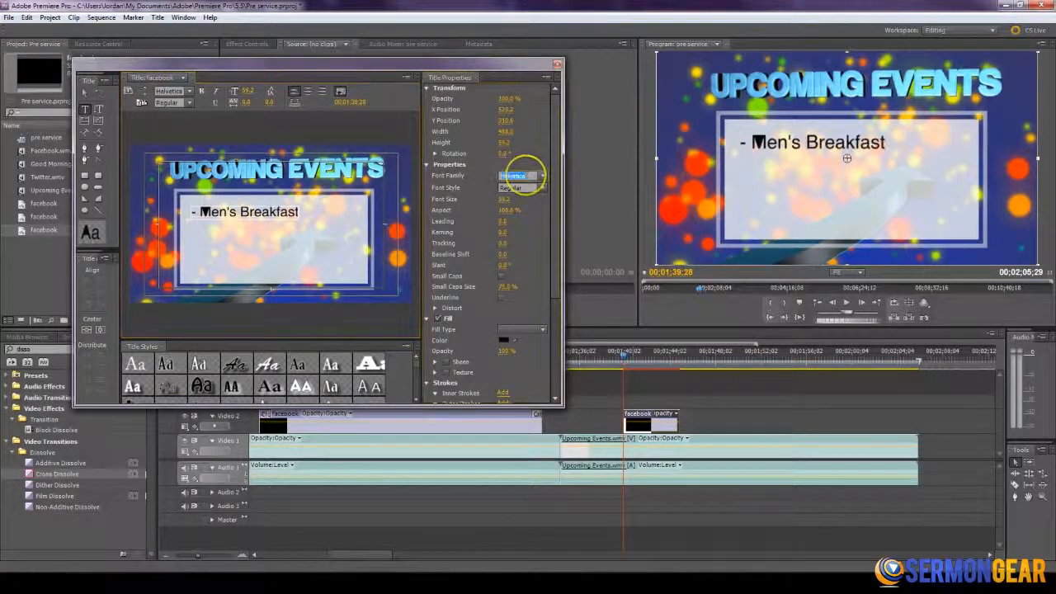
text(Neou)
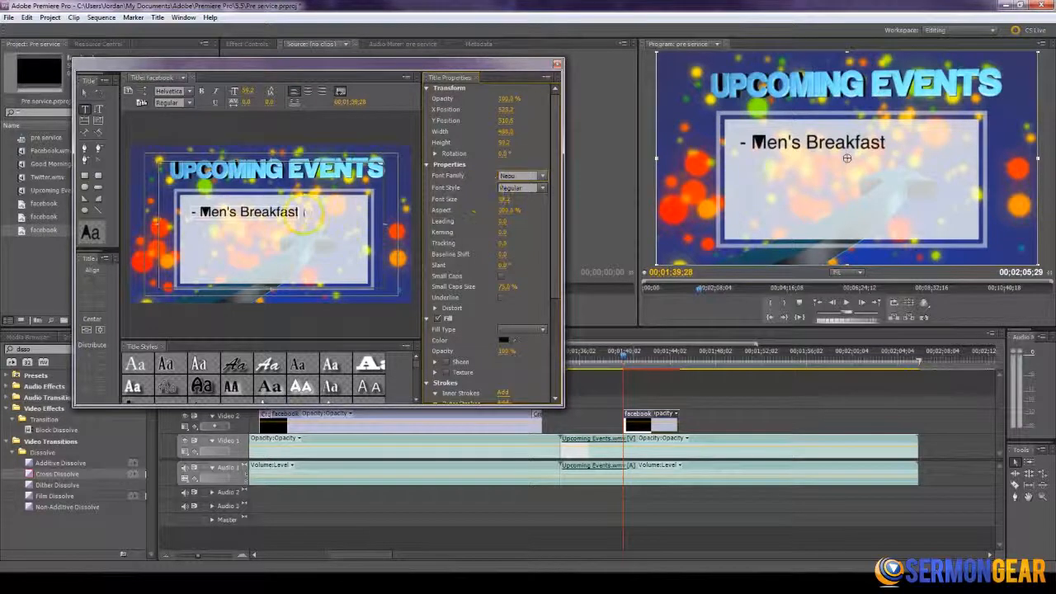
key(Return)
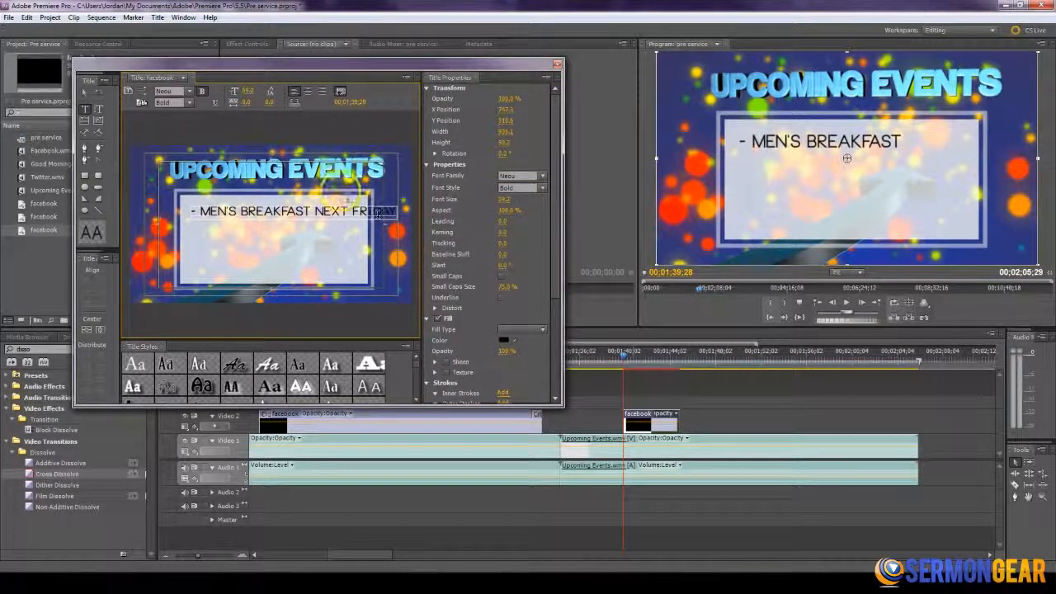
click(87, 93)
drag(395, 213, 338, 214)
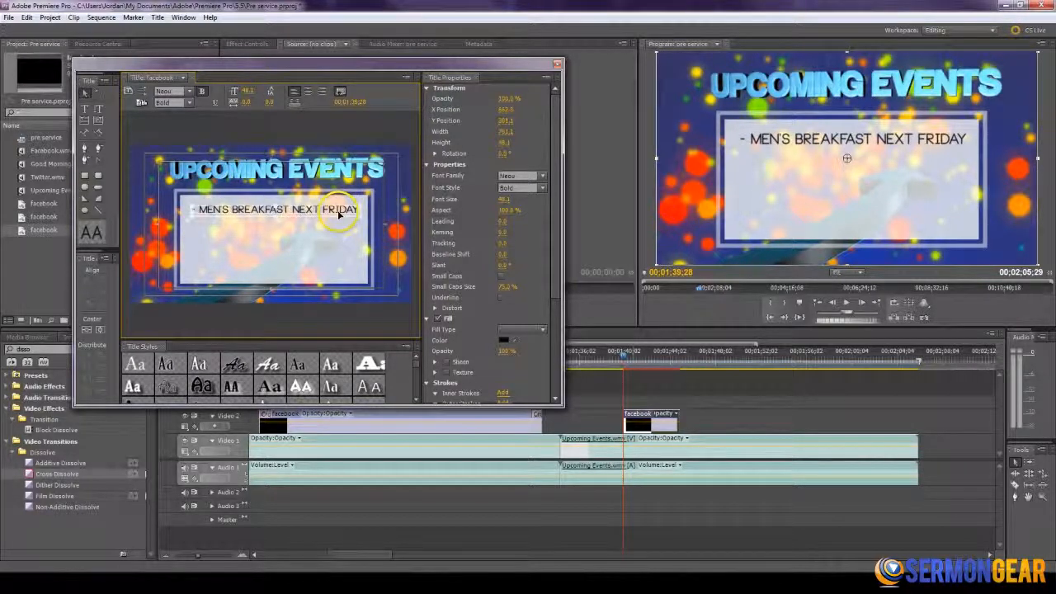
- Add a second line reading "- Fishing Trip Cancelled", align it under the first event and close the title
click(85, 109)
click(200, 240)
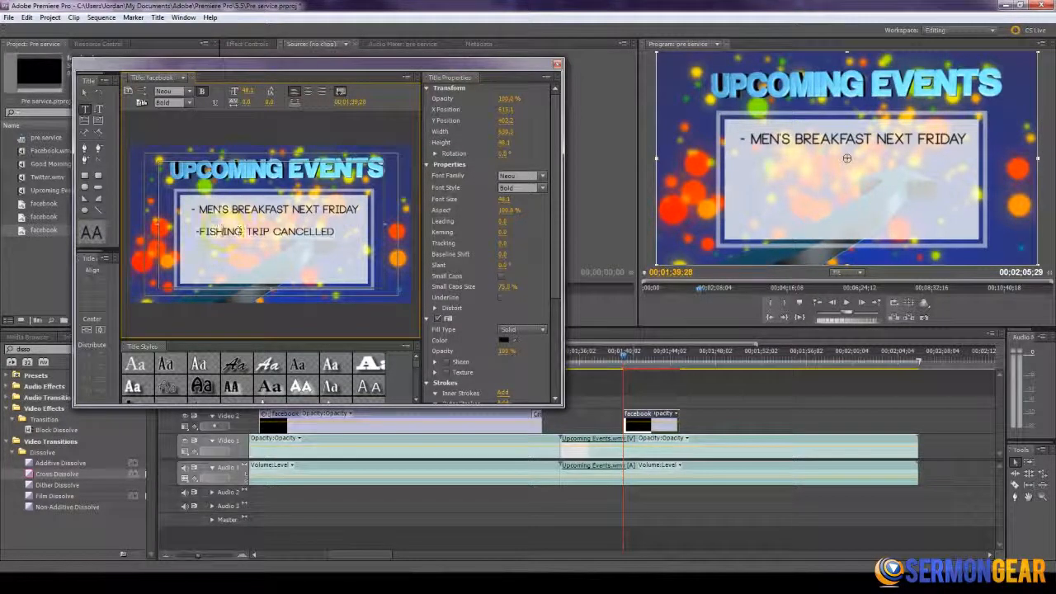
click(84, 92)
drag(314, 236, 311, 232)
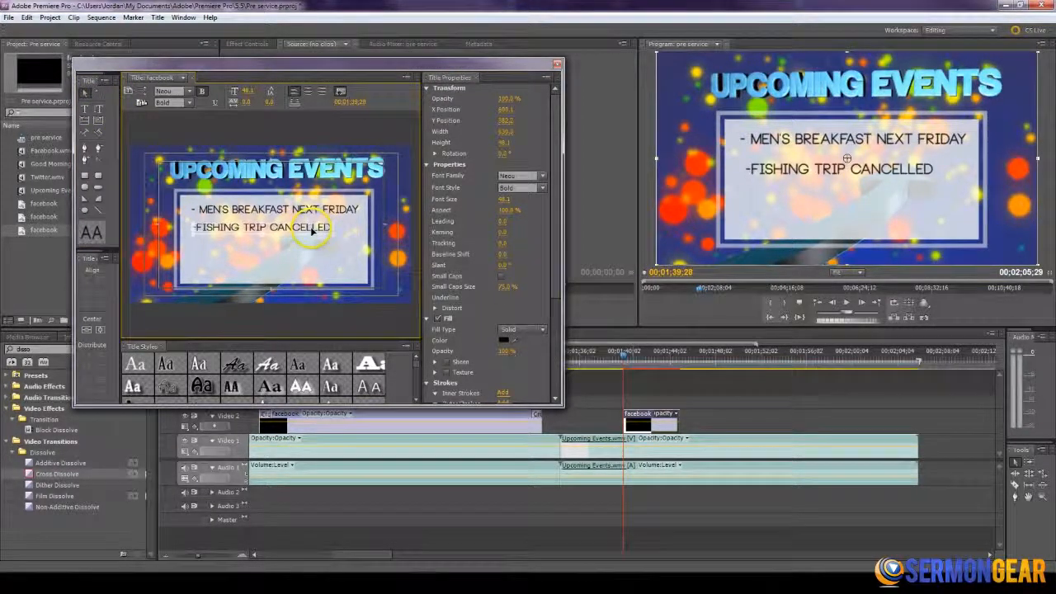
click(368, 238)
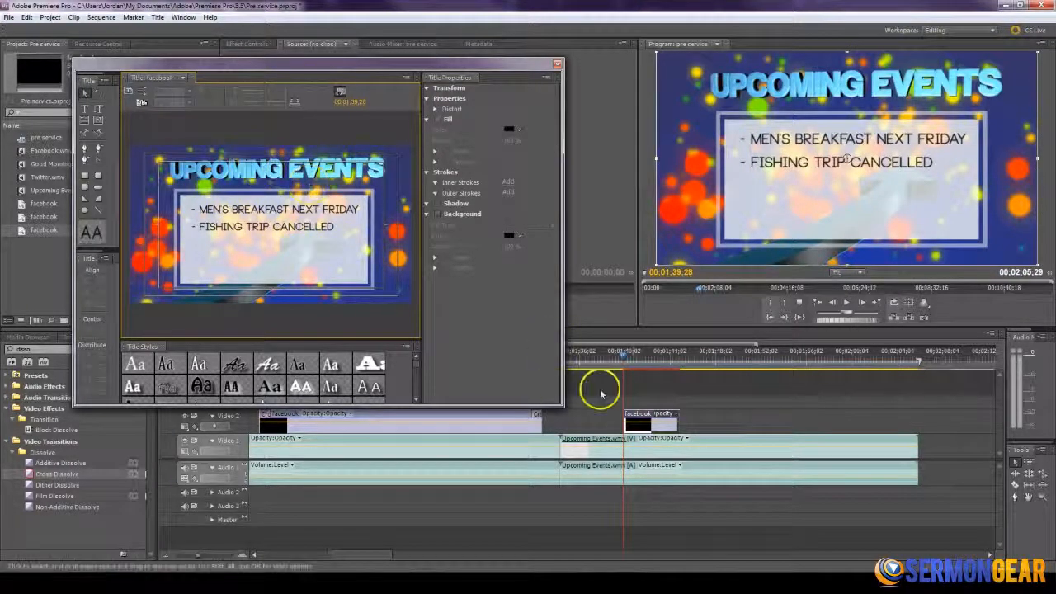
click(555, 66)
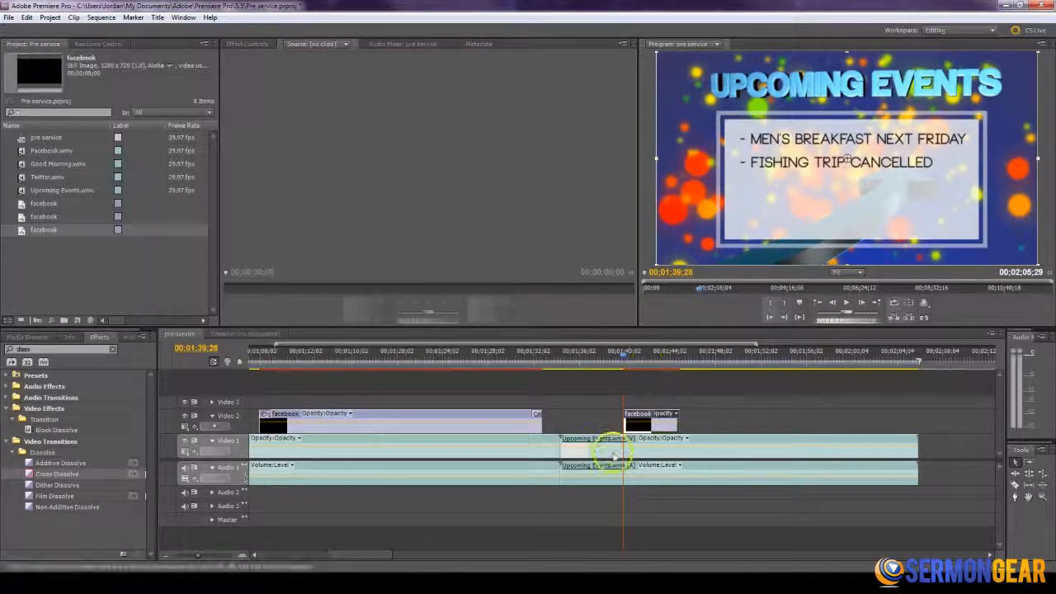
- Extend the Upcoming Events title on Video 2 so that it ends at 00;02;02;17, before the events box closes
click(736, 360)
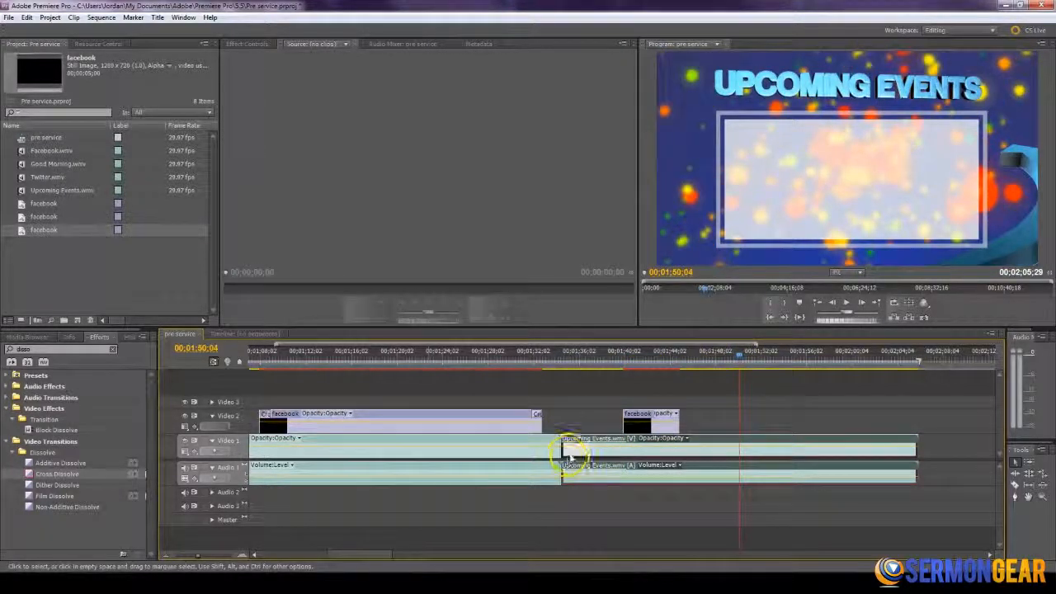
drag(715, 360, 621, 368)
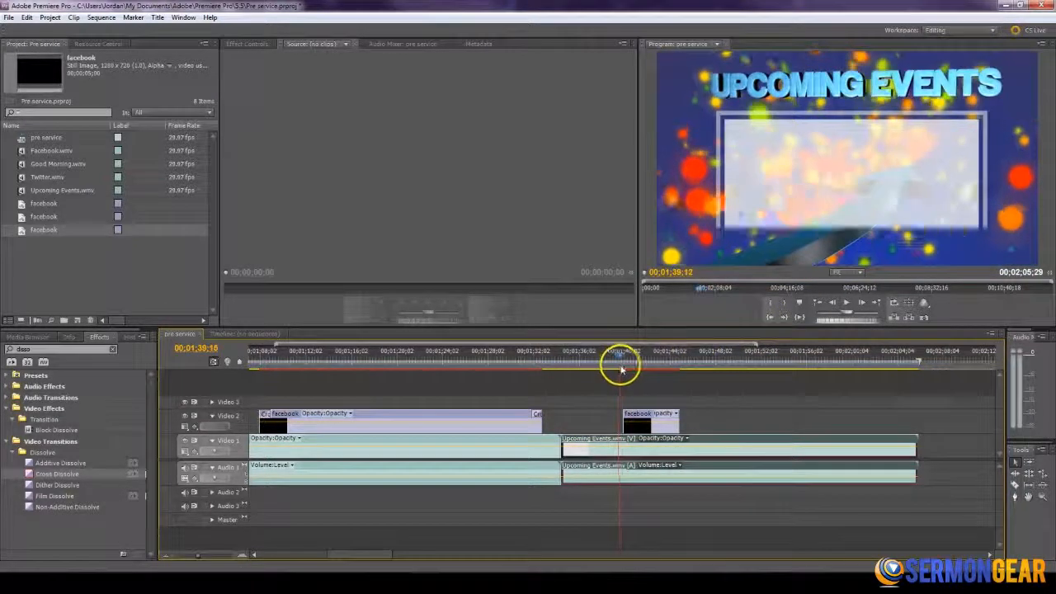
click(889, 361)
mouse_move(890, 362)
mouse_down()
mouse_move(903, 363)
mouse_move(879, 358)
mouse_up()
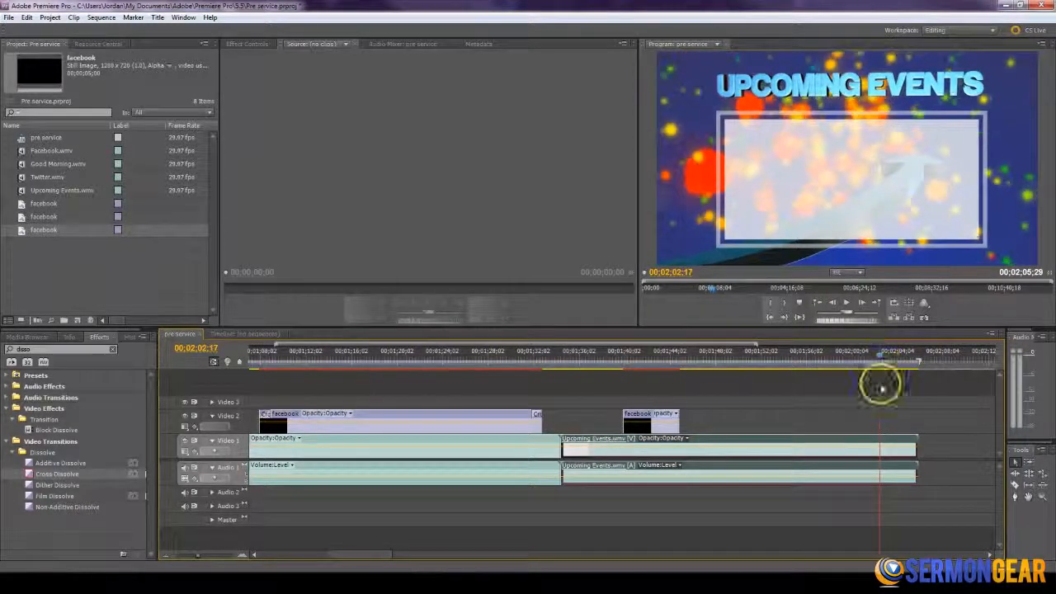
drag(681, 418, 884, 421)
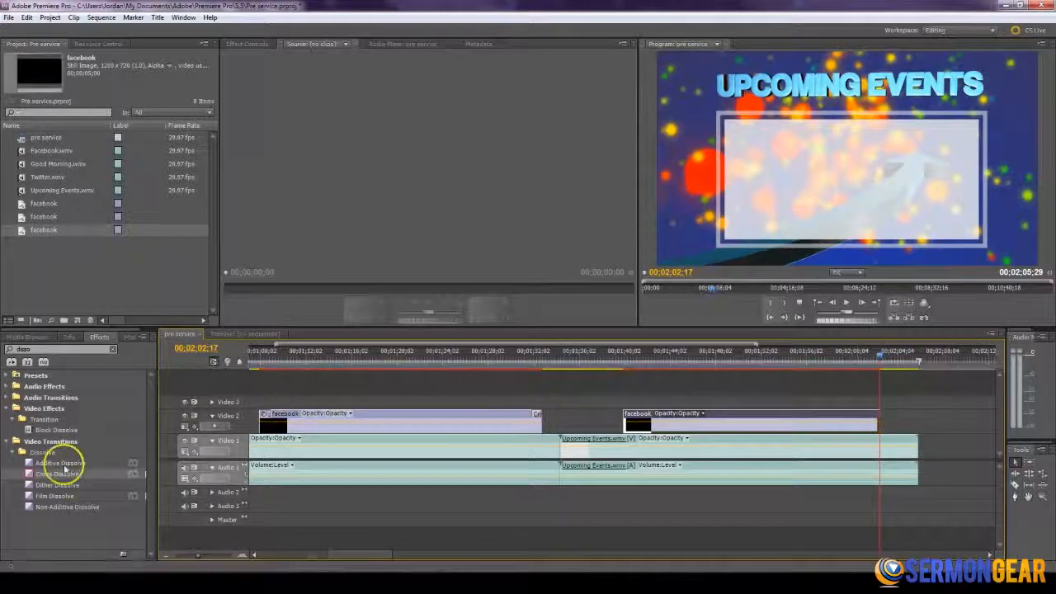
- Add a Cross Dissolve to the start and end of the Upcoming Events title and play back its fade-in
drag(515, 425, 630, 420)
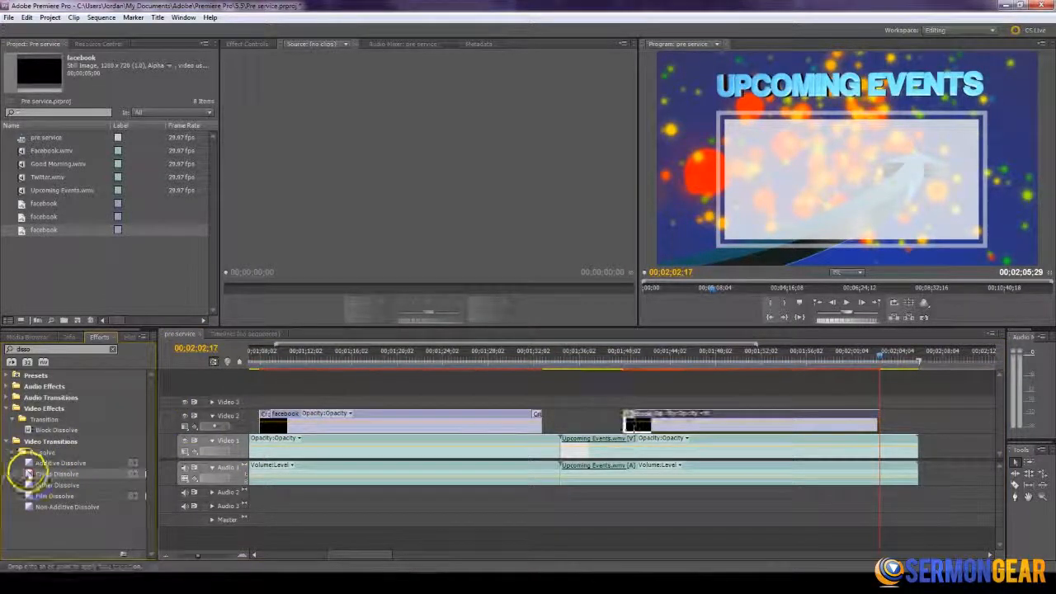
drag(28, 473, 874, 417)
click(618, 360)
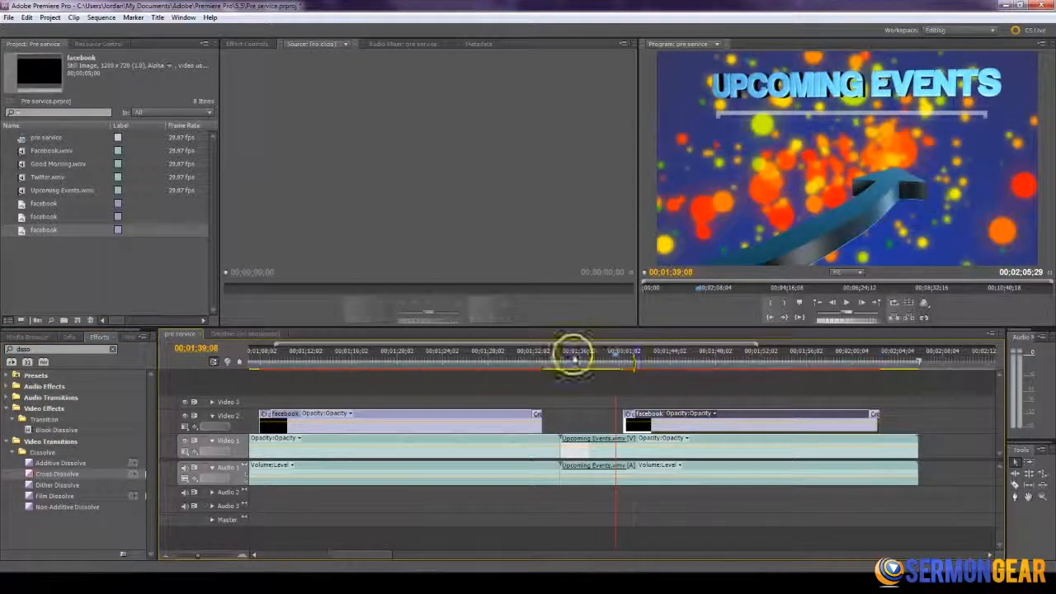
key(space)
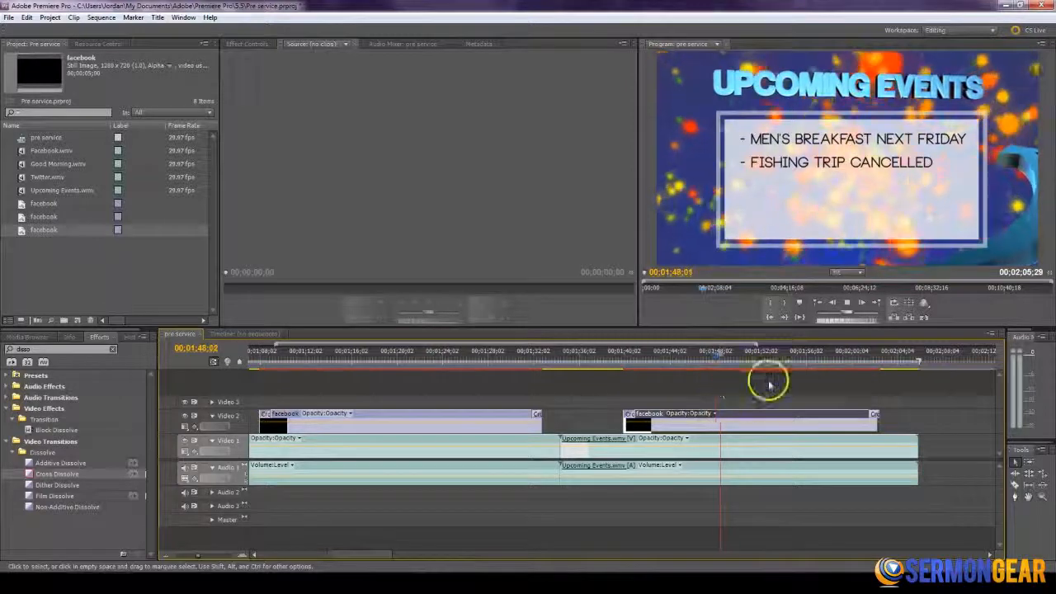
click(718, 438)
mouse_move(603, 361)
mouse_down()
mouse_move(634, 358)
mouse_move(605, 358)
mouse_move(619, 361)
mouse_up()
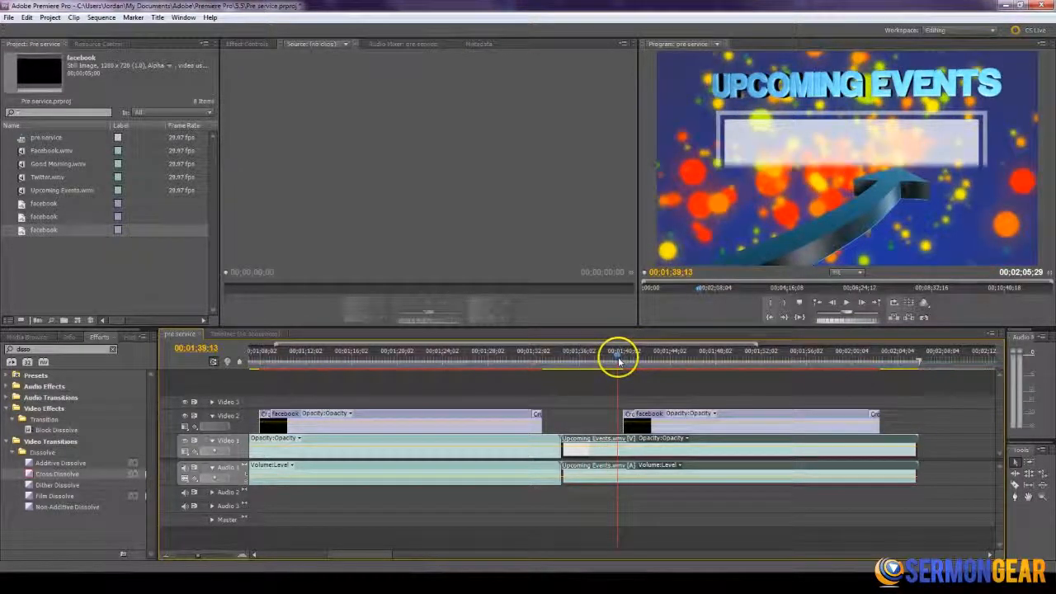
key(space)
click(758, 363)
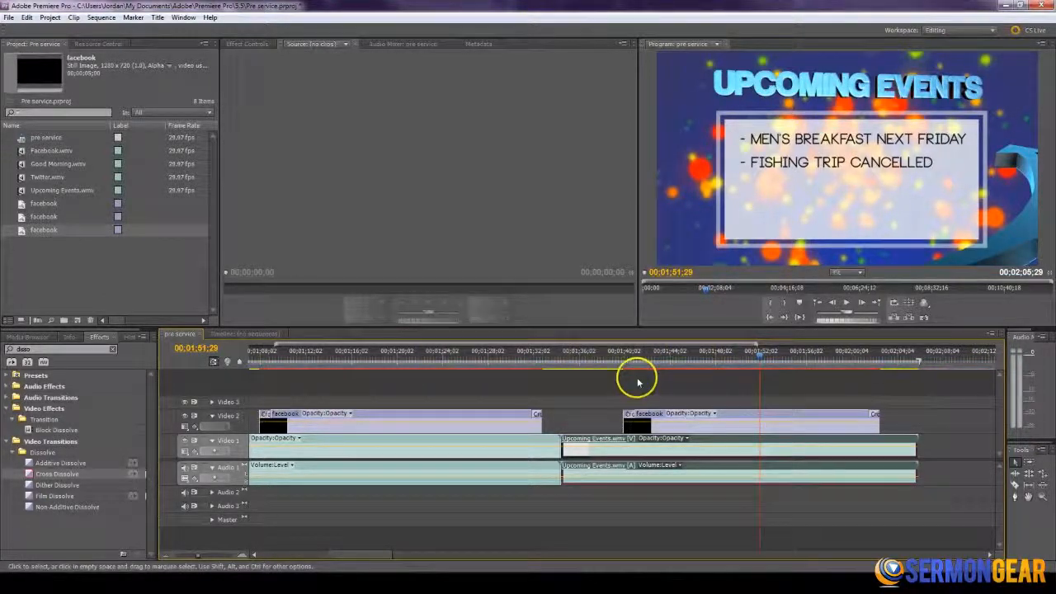
- Set the sequence's work area to end with the last clip at 00;02;05;29
key(minus)
key(minus)
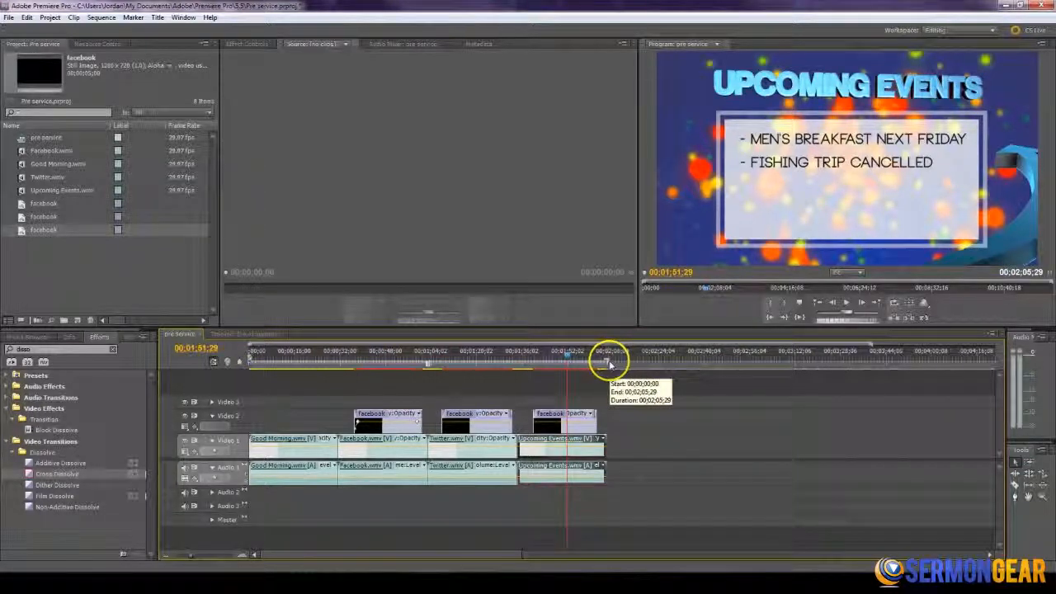
mouse_move(610, 365)
mouse_down()
mouse_move(404, 362)
mouse_move(601, 365)
mouse_move(568, 358)
mouse_move(607, 368)
mouse_up()
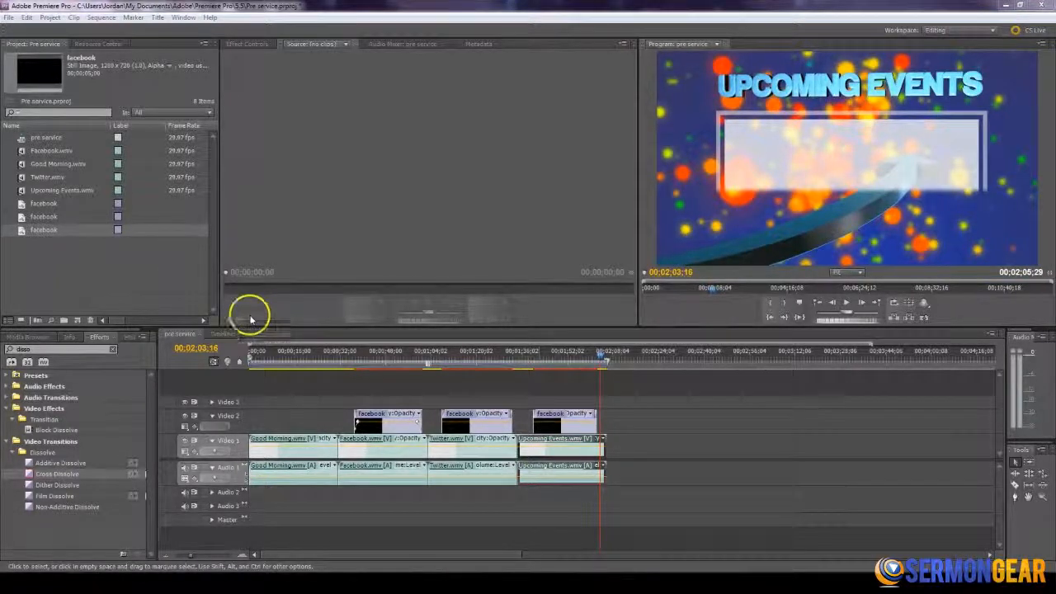
- Play the sequence across the transition from the Good Morning clip to the Facebook clip
click(279, 358)
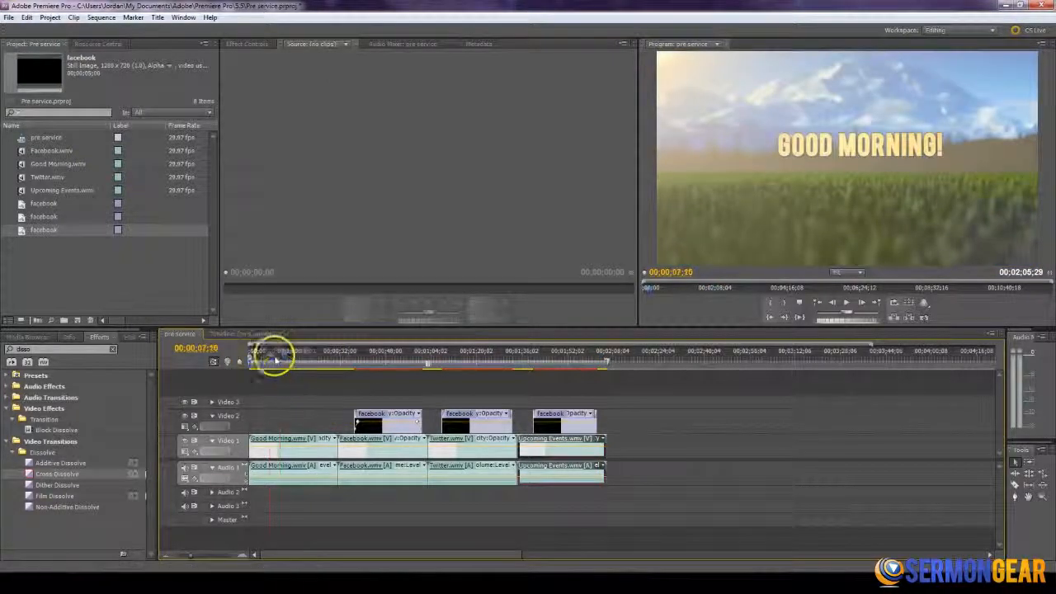
click(273, 358)
click(328, 358)
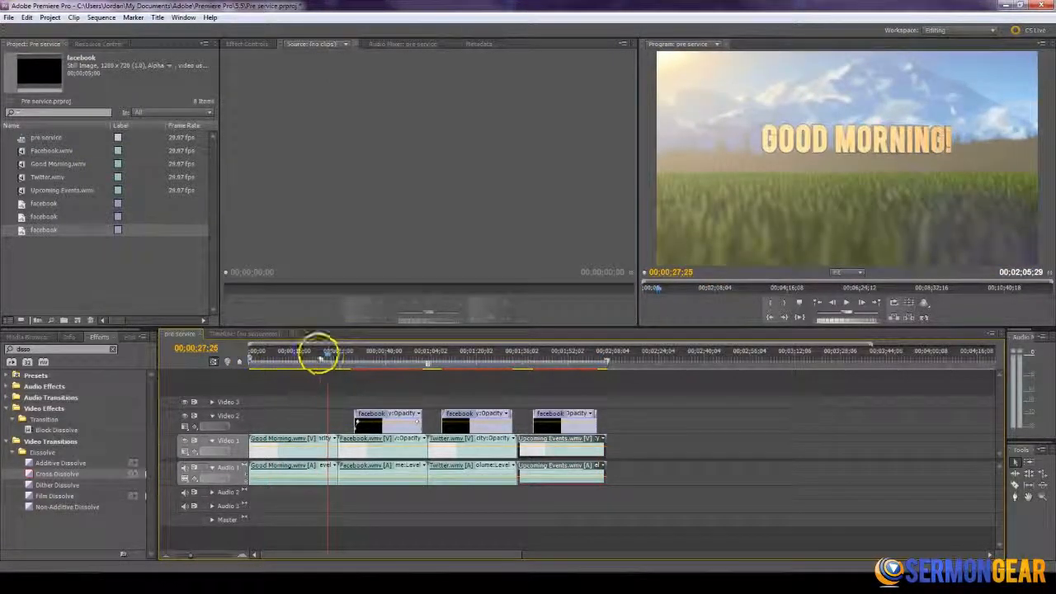
key(space)
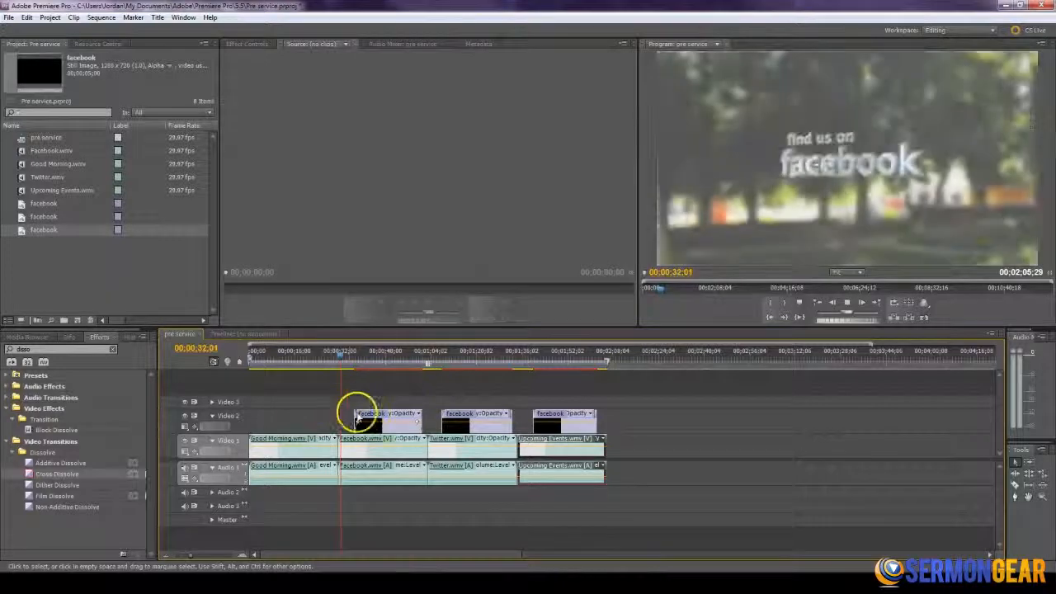
key(space)
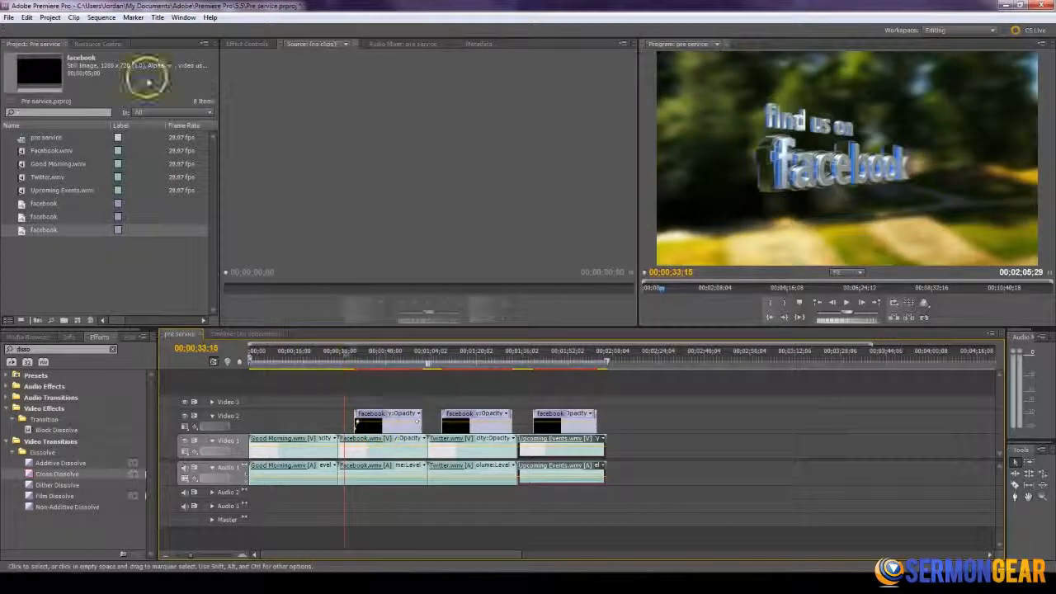
- Open the media export settings for the pre service sequence and show the output preview
click(9, 18)
mouse_move(83, 278)
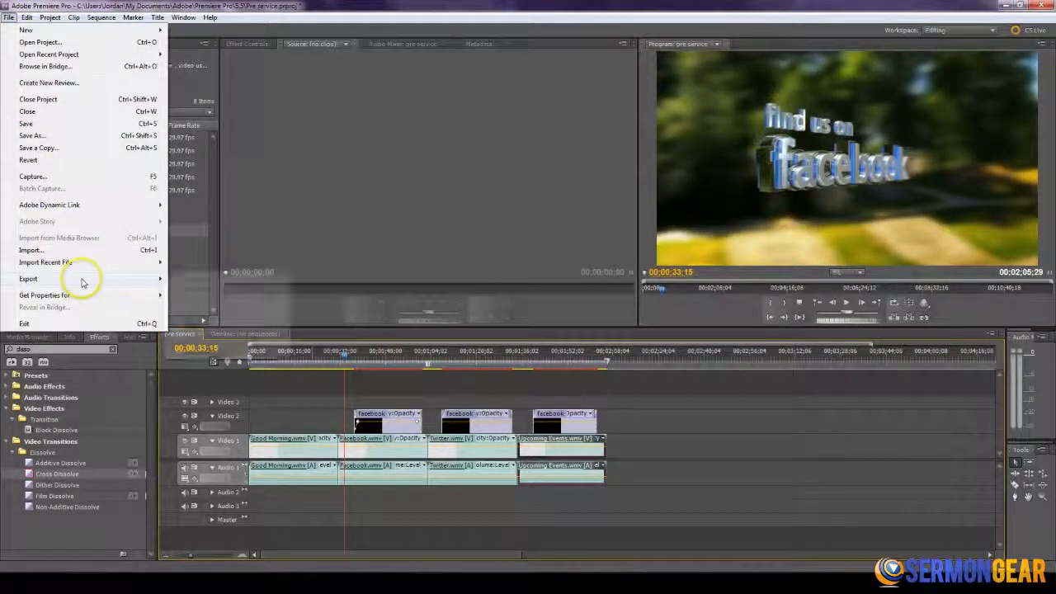
click(205, 281)
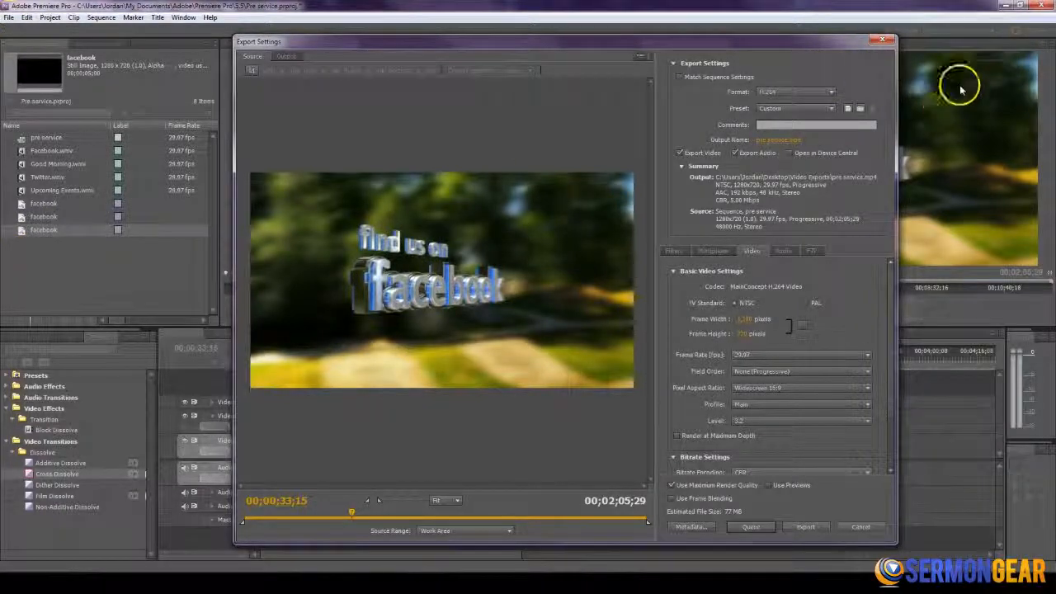
click(287, 56)
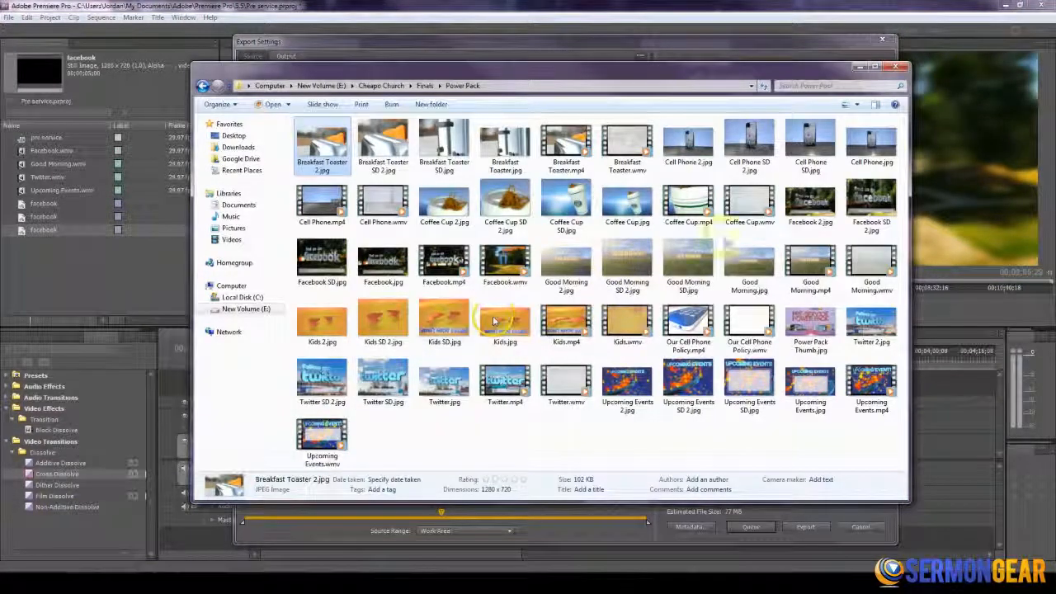
- Switch to the Power Pack folder and view the still images Coffee Cup 2.jpg, Coffee Cup SD 2.jpg, Kids SD 2.jpg and Power Pack Thumb.jpg
double_click(444, 203)
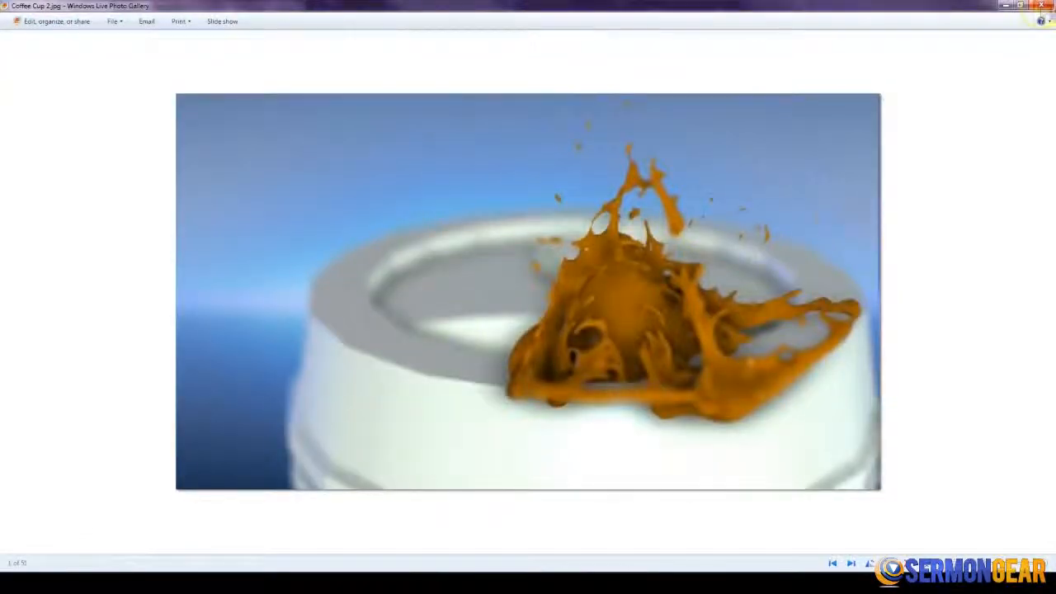
click(1041, 4)
click(505, 198)
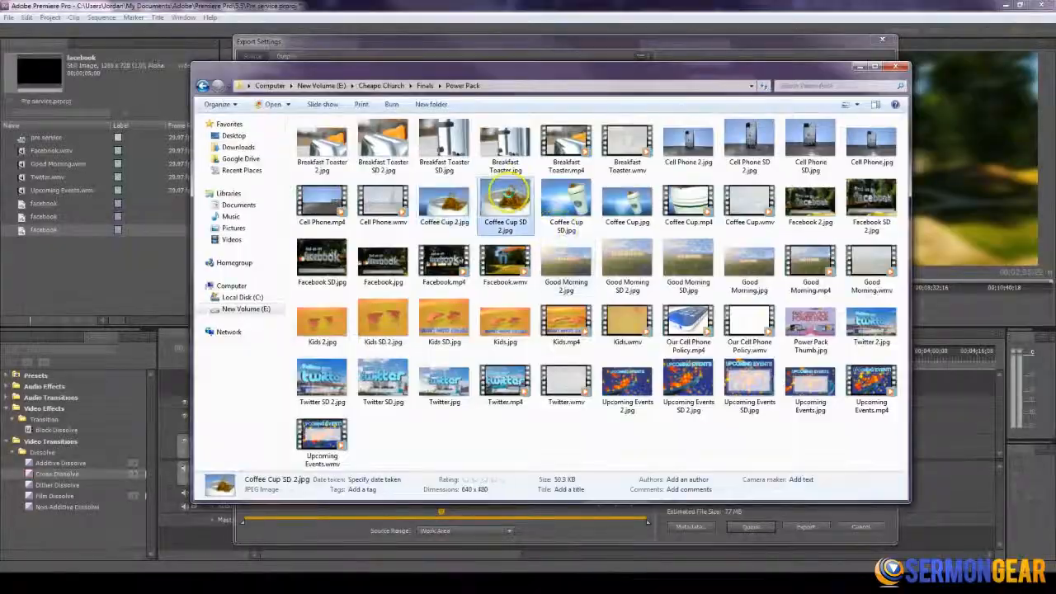
double_click(505, 197)
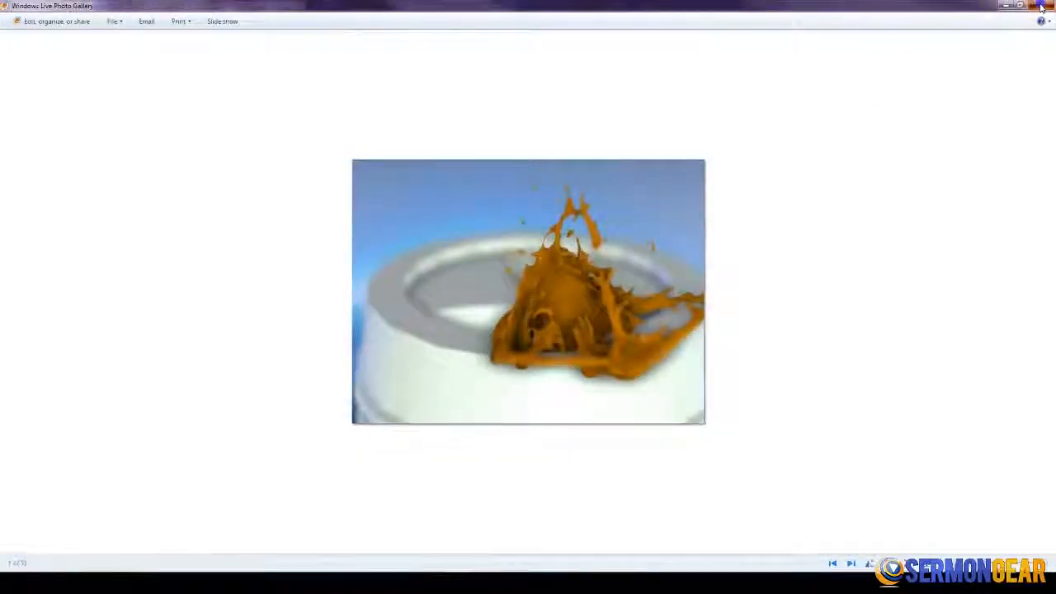
click(1041, 5)
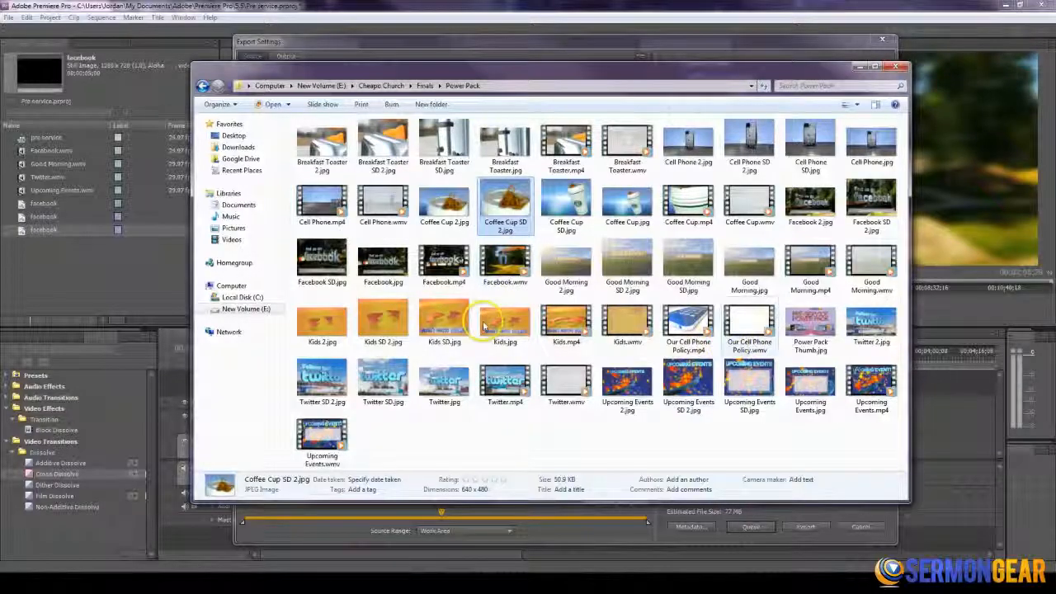
double_click(382, 321)
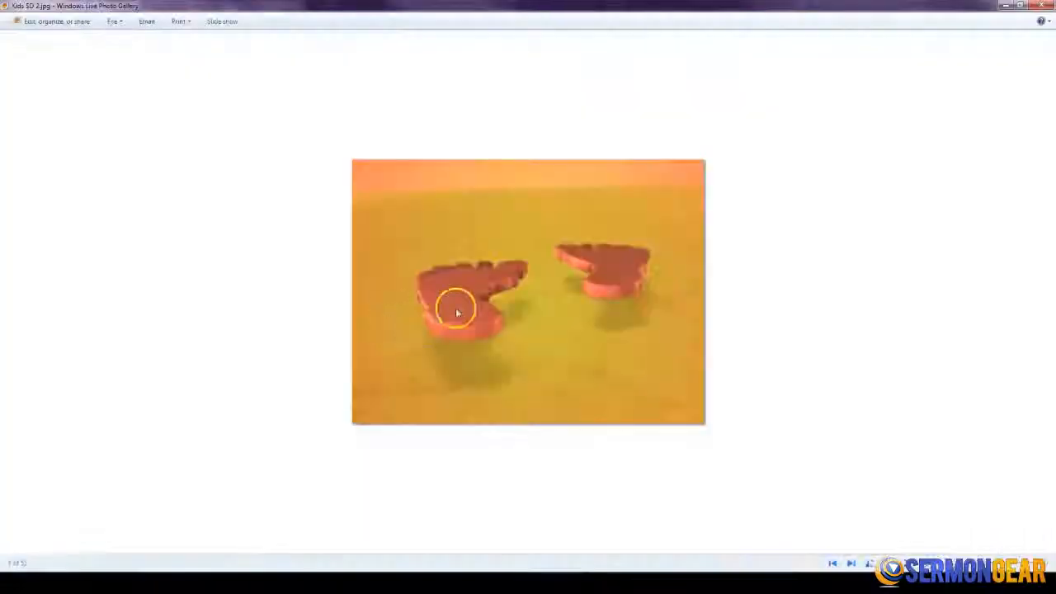
click(1044, 6)
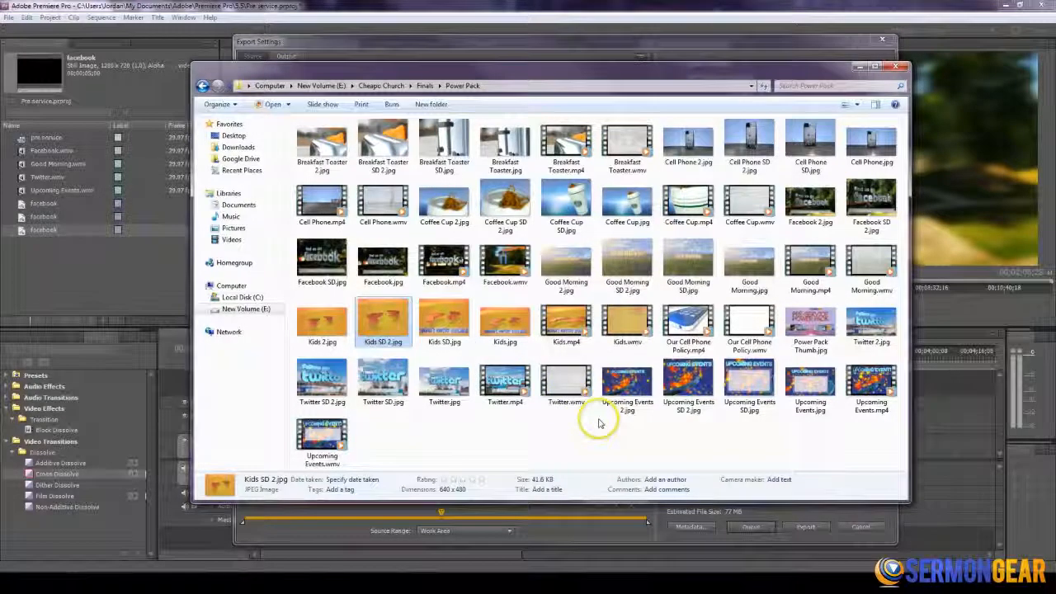
click(590, 573)
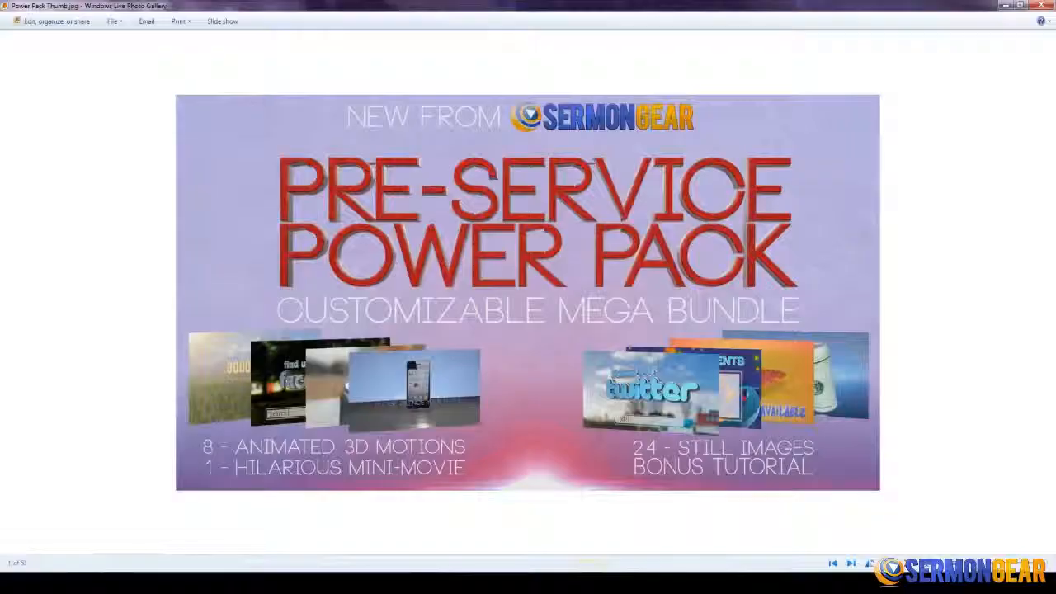